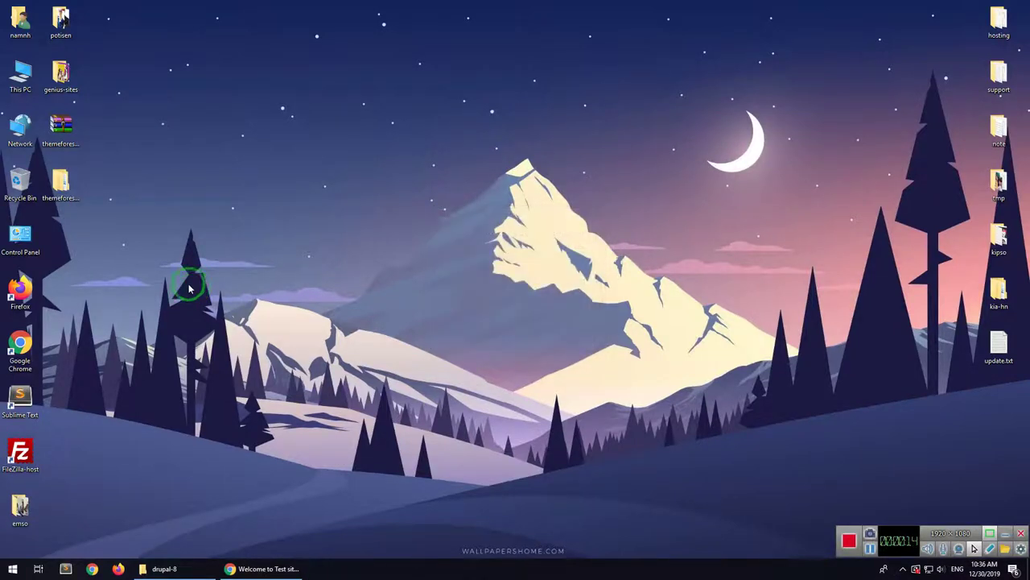
Open the extracted themeforest-xxxx-emso-a-single-product-drupal-8-theme folder on the desktop and examine its subfolders and zip archives.
double_click(64, 184)
left_click(465, 224)
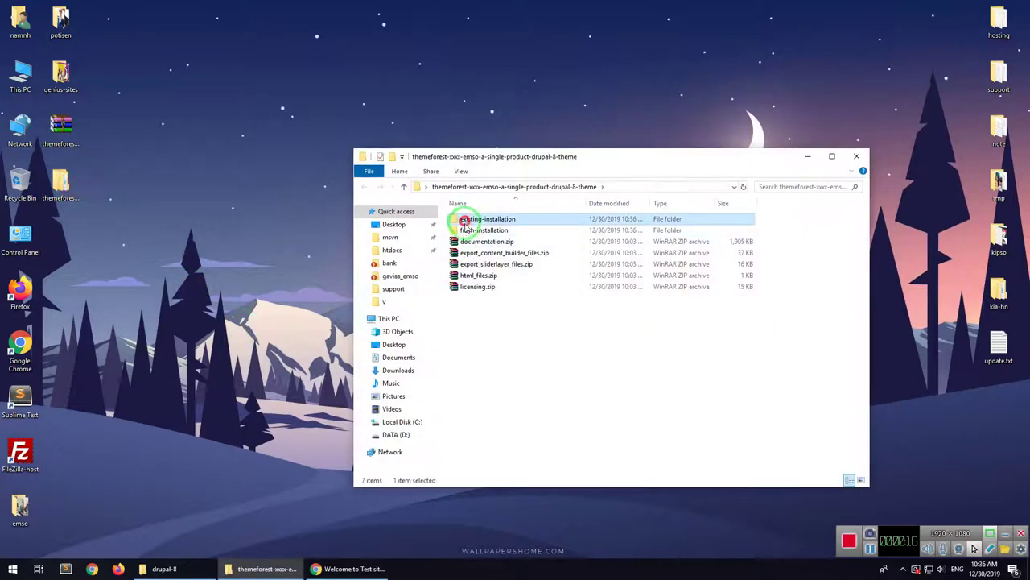
left_click(466, 230)
left_click(466, 242)
left_click(465, 253)
left_click(465, 264)
left_click(465, 275)
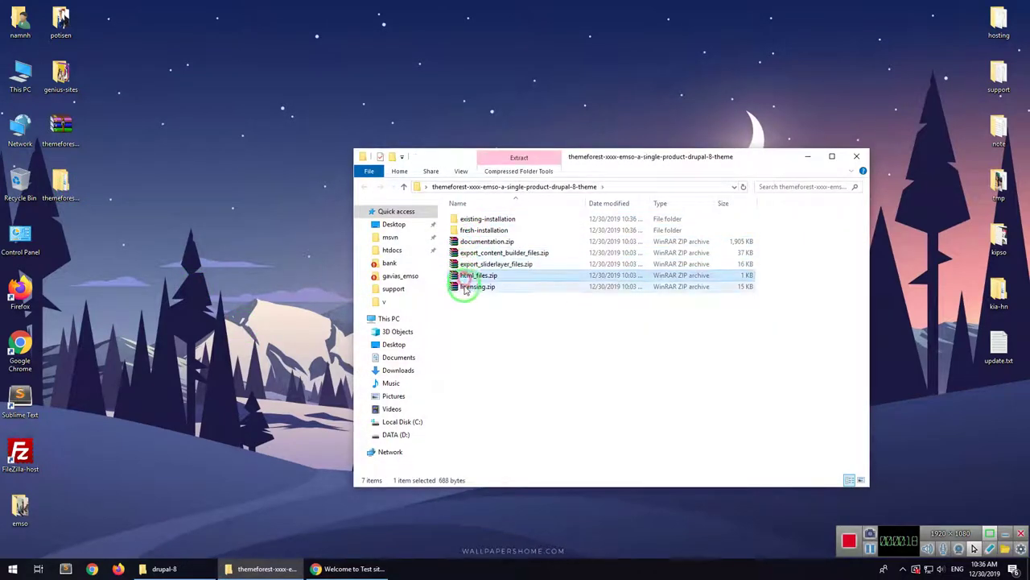
left_click(465, 287)
left_click(472, 333)
left_click(485, 219)
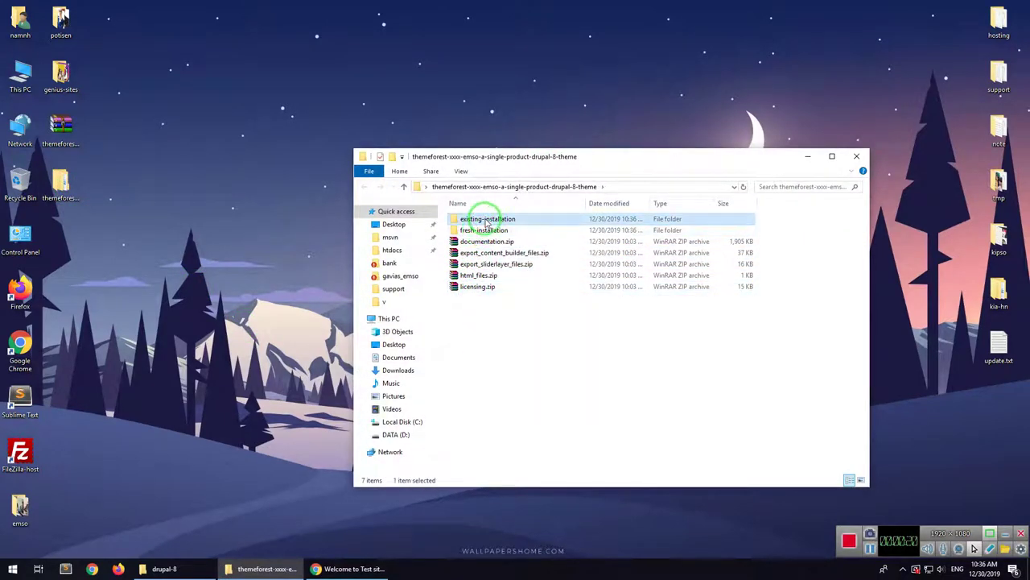
left_click(537, 334)
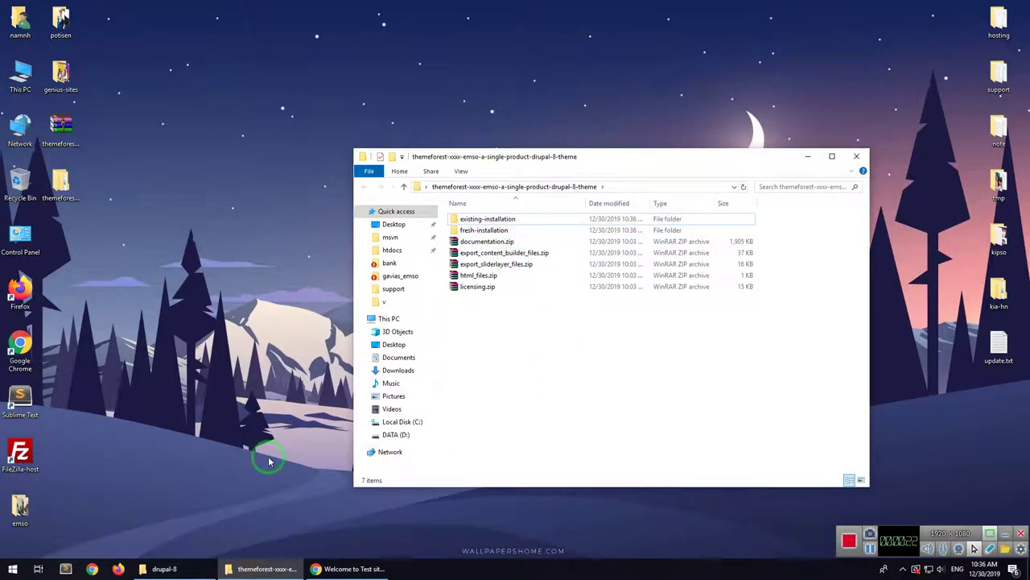
Switch to Chrome and view the Drupal site's front page at localhost/drupal-8.
left_click(351, 568)
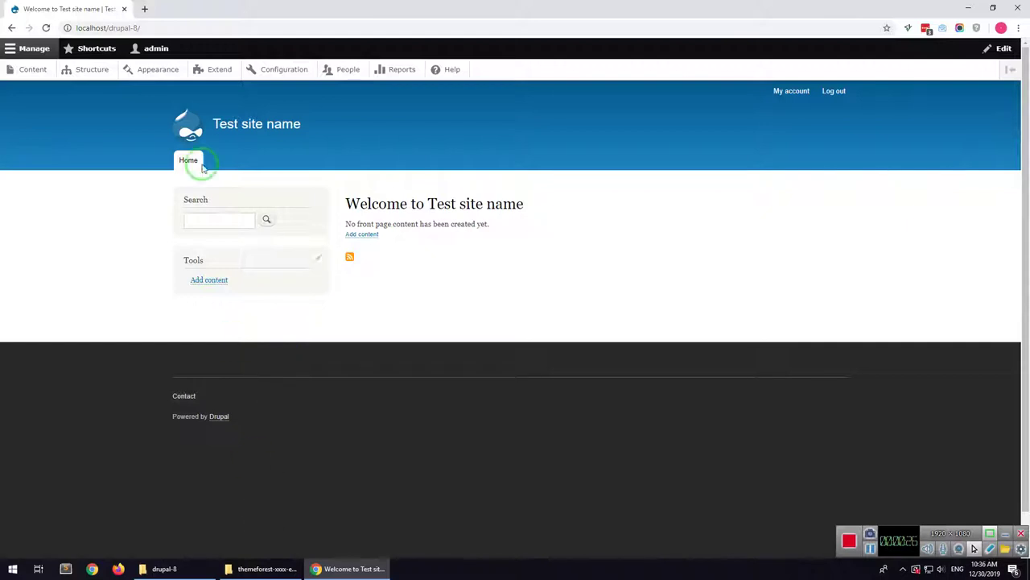
left_click_drag(109, 27, 161, 27)
left_click(75, 267)
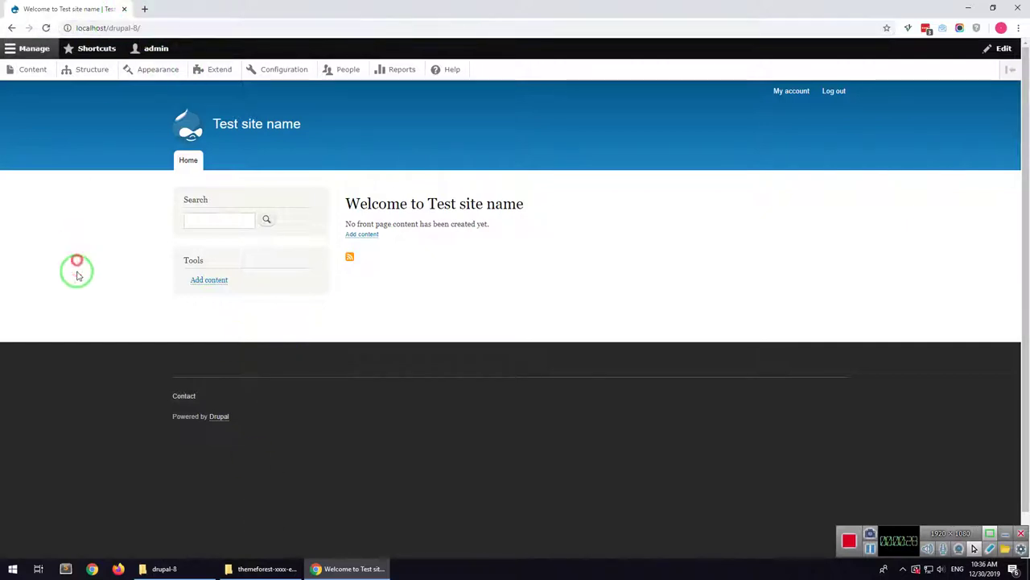
Switch to File Explorer and arrange the drupal-8 folder and the theme package folder side by side.
left_click(182, 566)
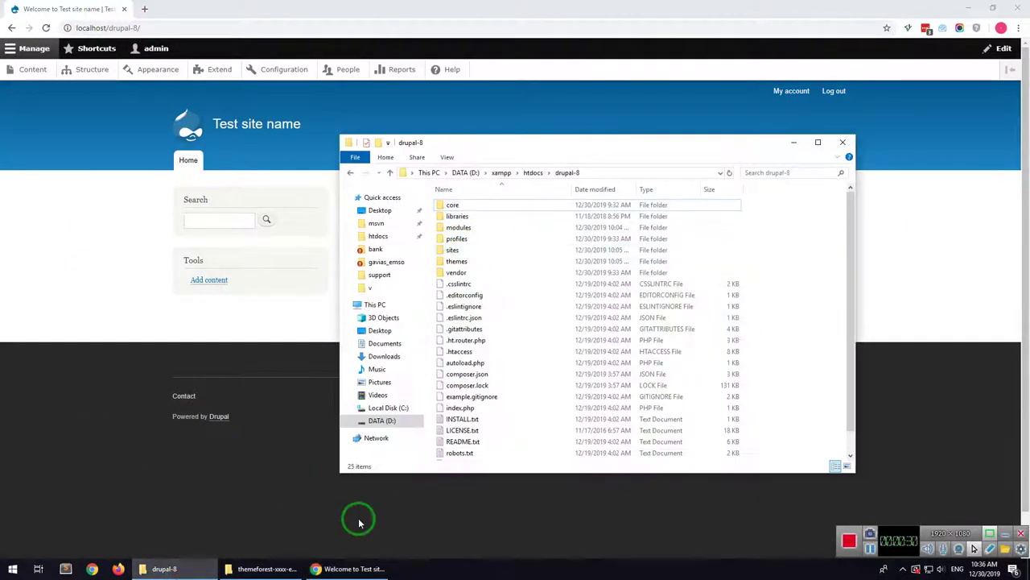
left_click(266, 568)
left_click_drag(581, 143, 403, 157)
left_click_drag(680, 147, 855, 131)
left_click_drag(453, 165, 321, 161)
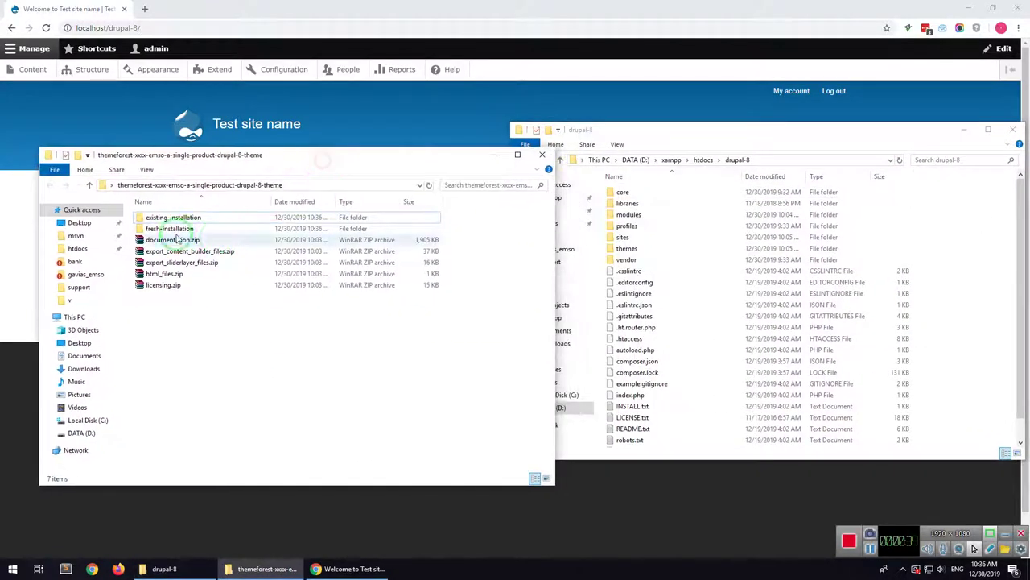
Copy everything in the package's existing-installation/modules folder into the drupal-8/modules folder.
left_click(164, 218)
double_click(164, 218)
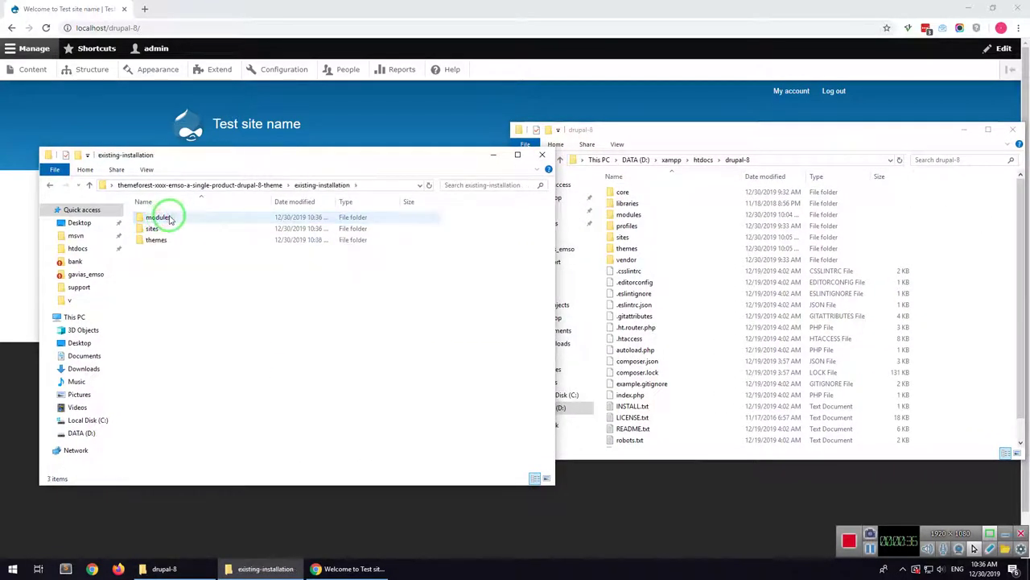
double_click(167, 215)
left_click(165, 218)
key("ctrl+a")
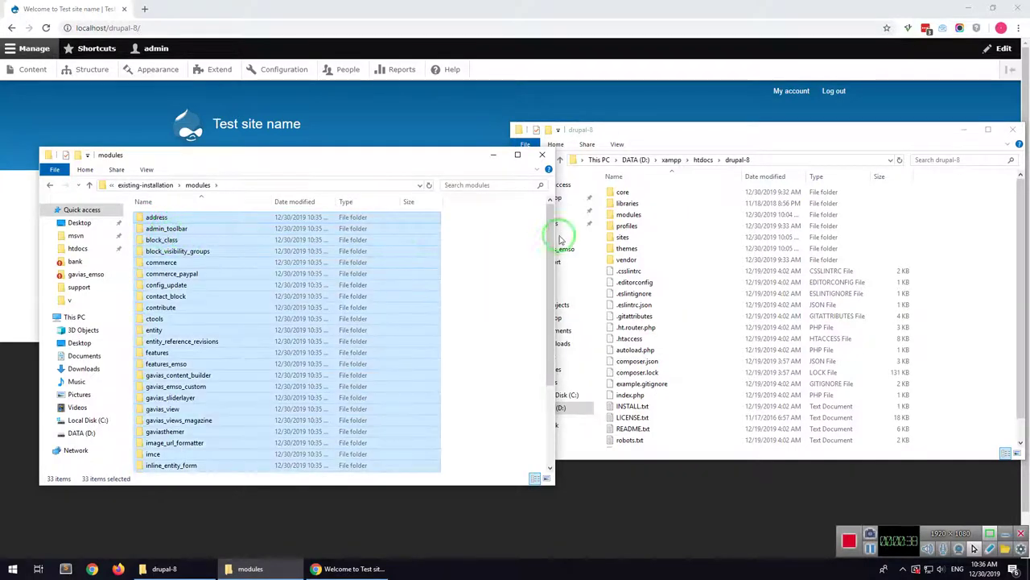
double_click(628, 214)
left_click_drag(378, 297, 690, 297)
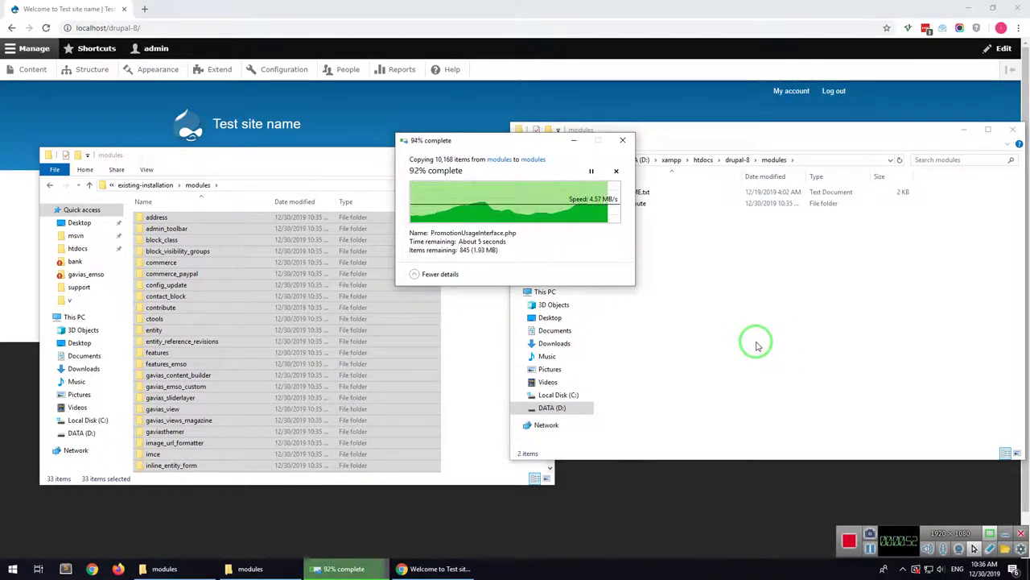
Copy the default folder from existing-installation/sites into the drupal-8/sites folder.
left_click(160, 186)
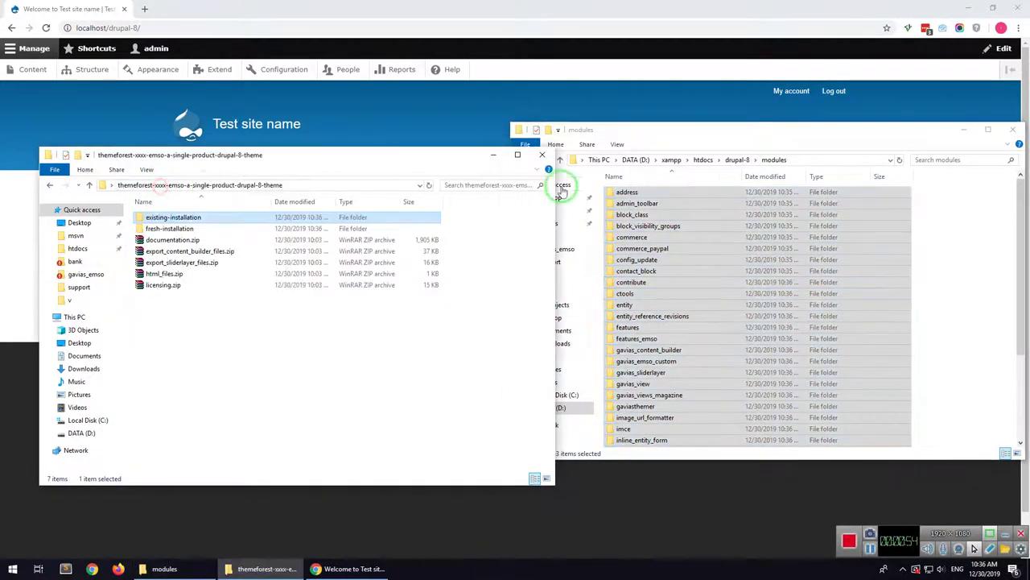
left_click(736, 160)
left_click(173, 217)
double_click(173, 217)
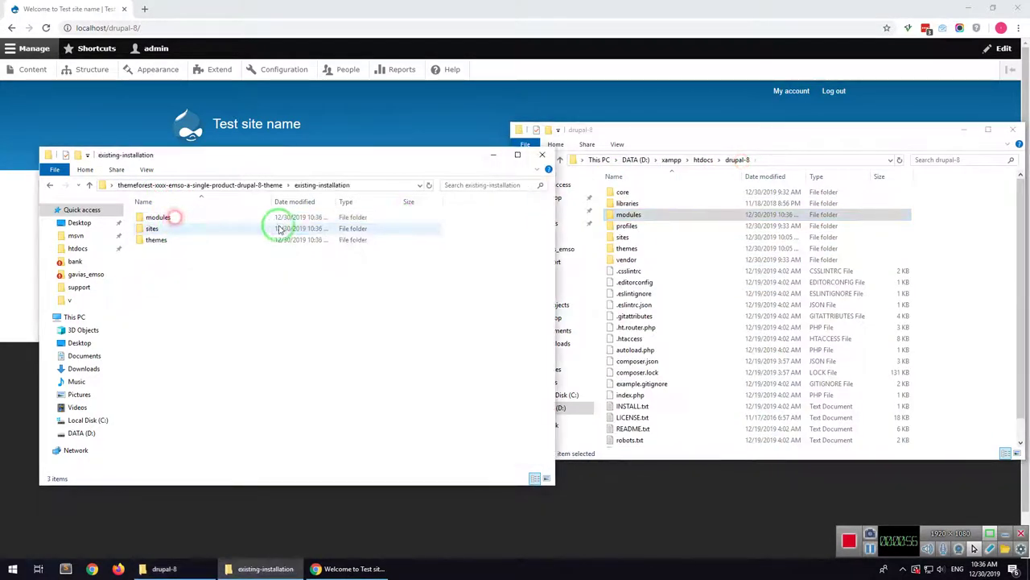
double_click(151, 229)
double_click(622, 237)
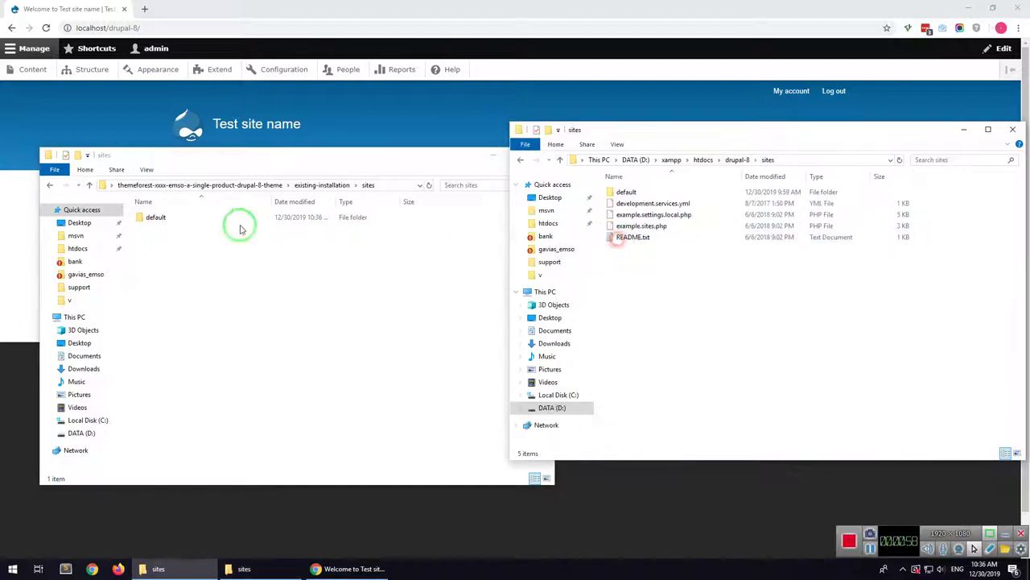
left_click_drag(161, 218, 708, 302)
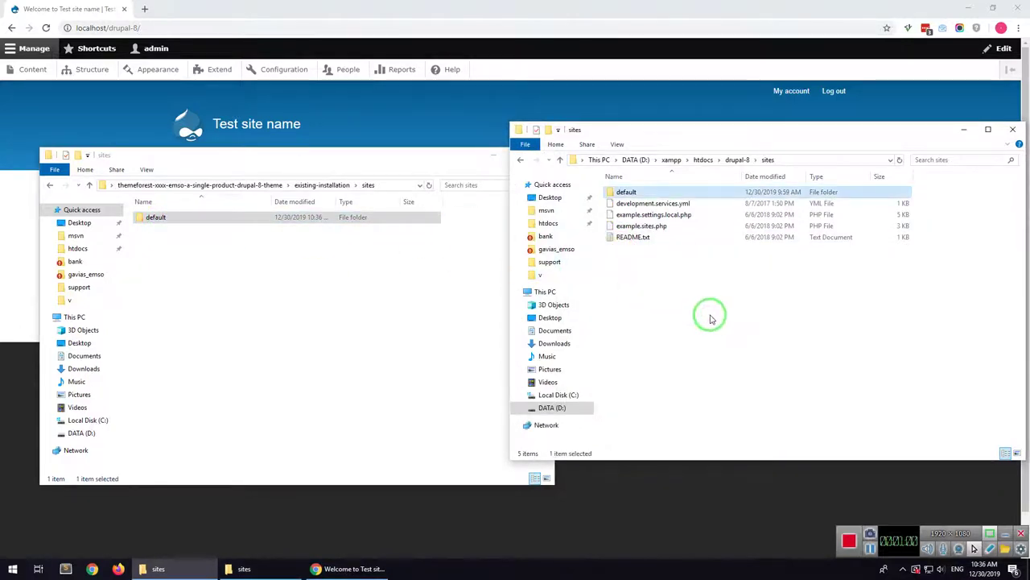
Copy the gavias_emso folder from existing-installation/themes into the drupal-8/themes folder.
left_click(736, 159)
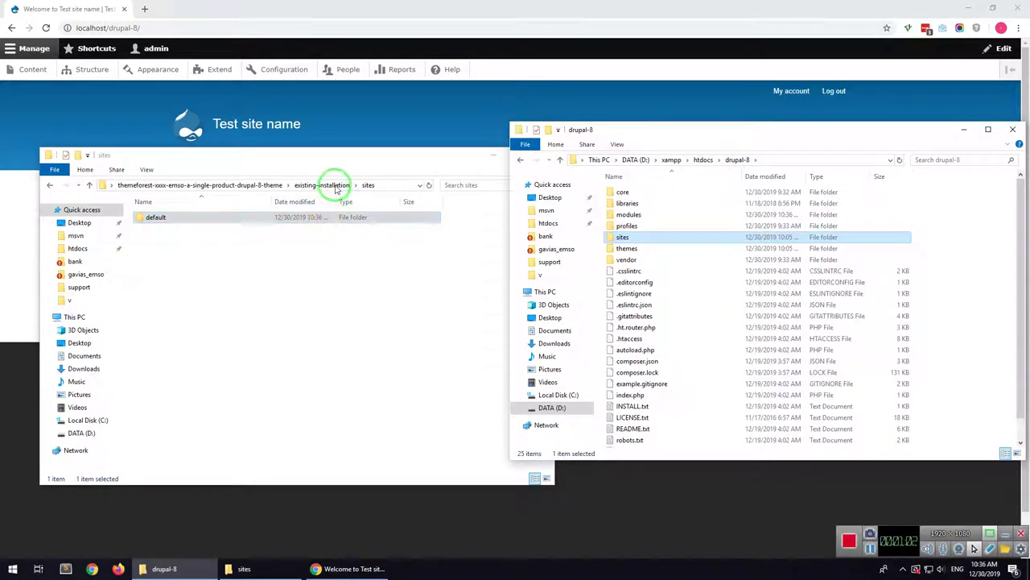
left_click(338, 185)
double_click(156, 238)
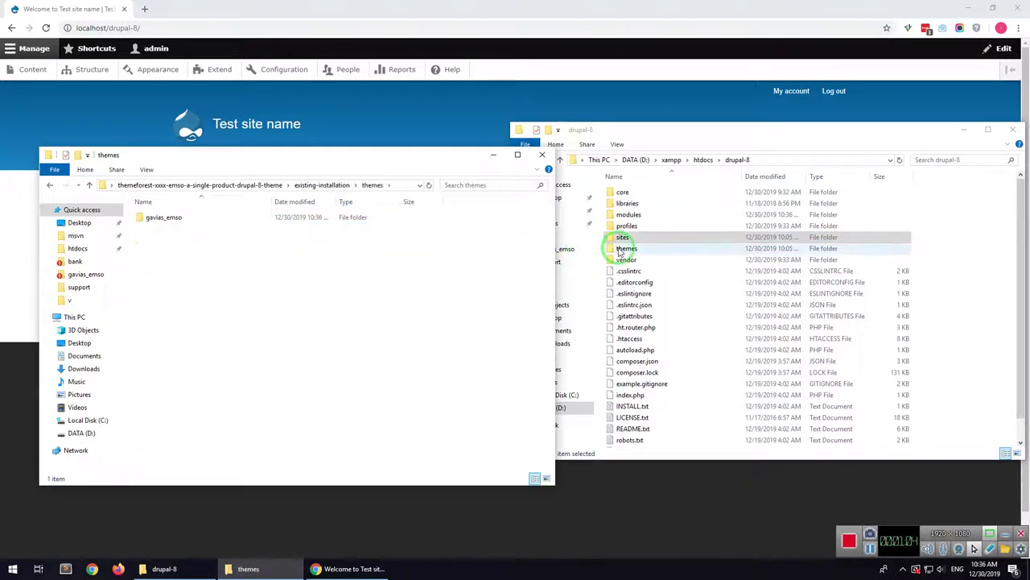
double_click(624, 248)
left_click_drag(161, 217, 759, 258)
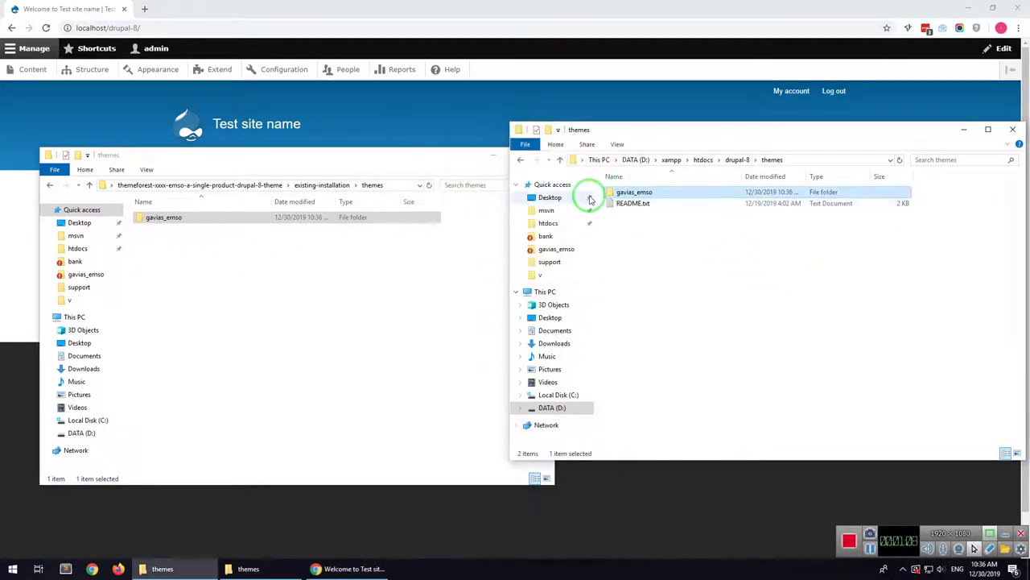
Switch back to Chrome and install the Gavias Emso 8.x theme as the Drupal site's default theme.
left_click(399, 115)
left_click(155, 69)
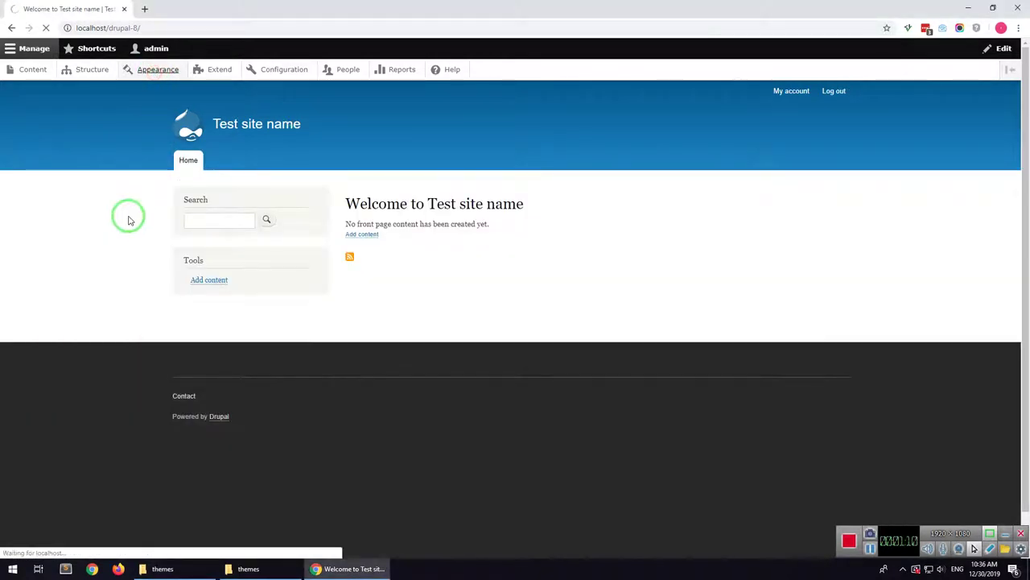
scroll(94, 302, "down", 3)
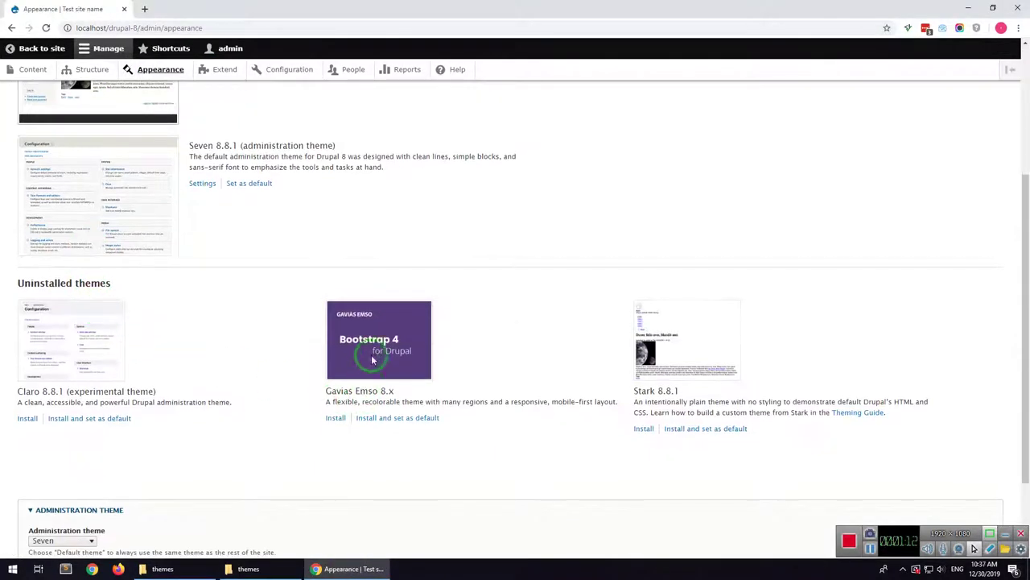
left_click(412, 419)
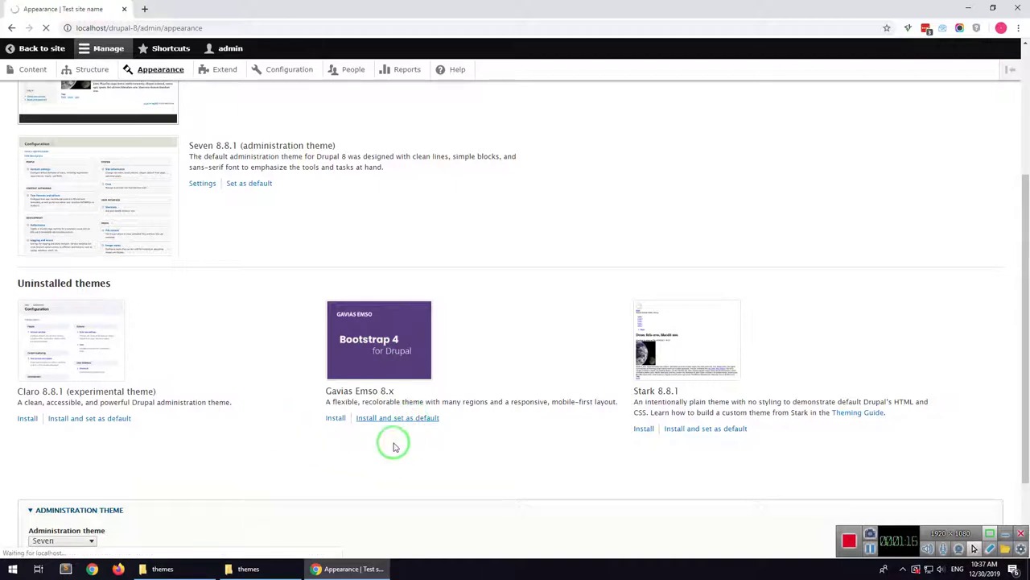
Go to the Drupal module list on the Extend page and filter it by "gav".
left_click(224, 69)
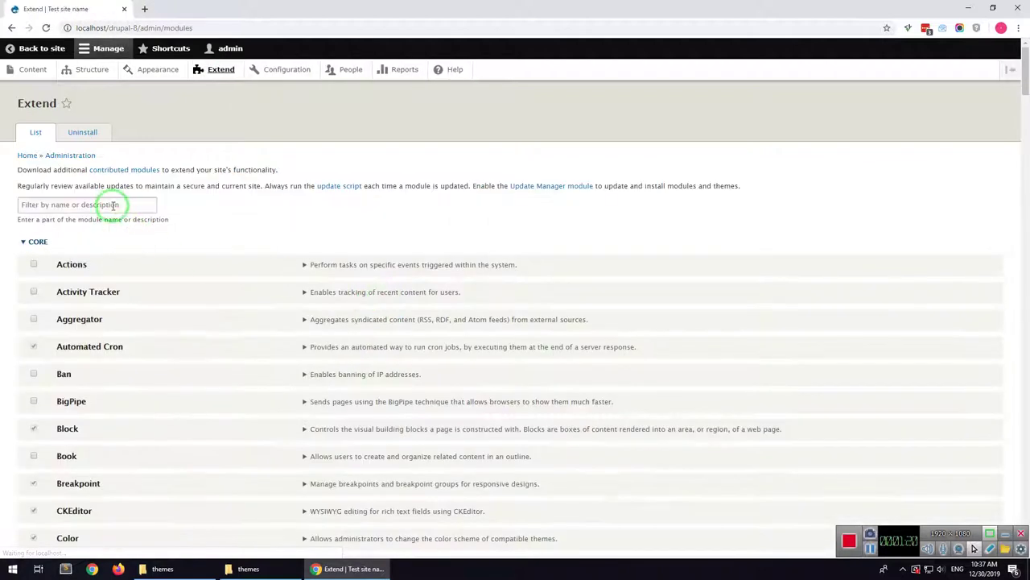
left_click(113, 202)
type("gav")
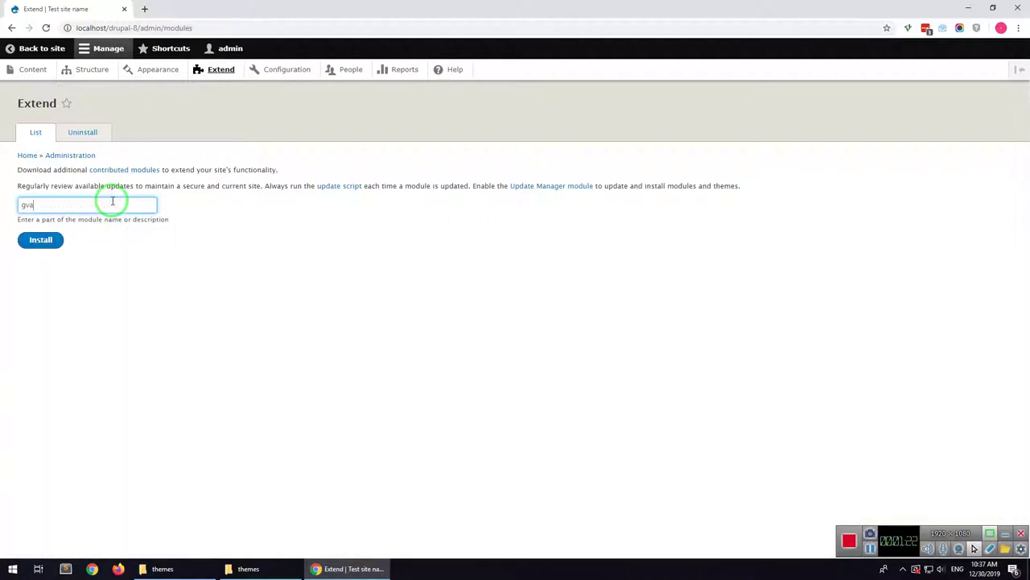
left_click_drag(82, 205, 6, 201)
type("gav")
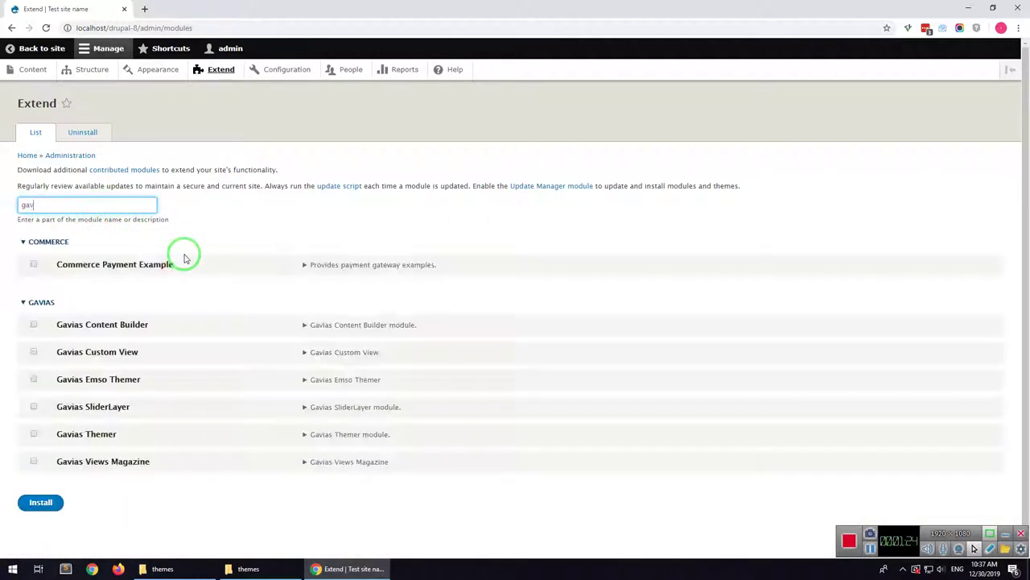
Install Gavias Content Builder, Custom View, Emso Themer, SliderLayer, Themer and Views Magazine.
left_click(32, 264)
left_click(33, 292)
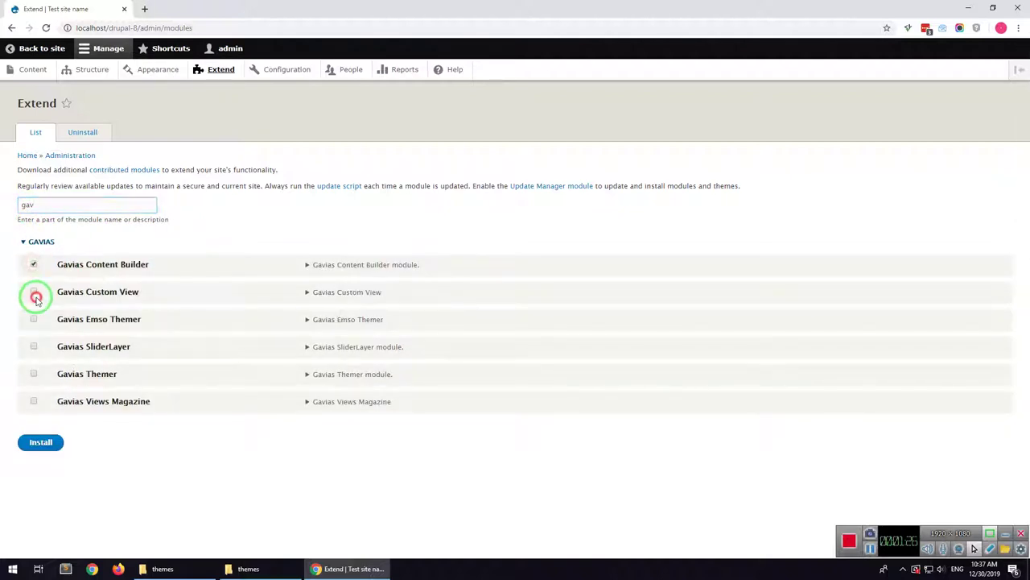
left_click(76, 319)
left_click(76, 348)
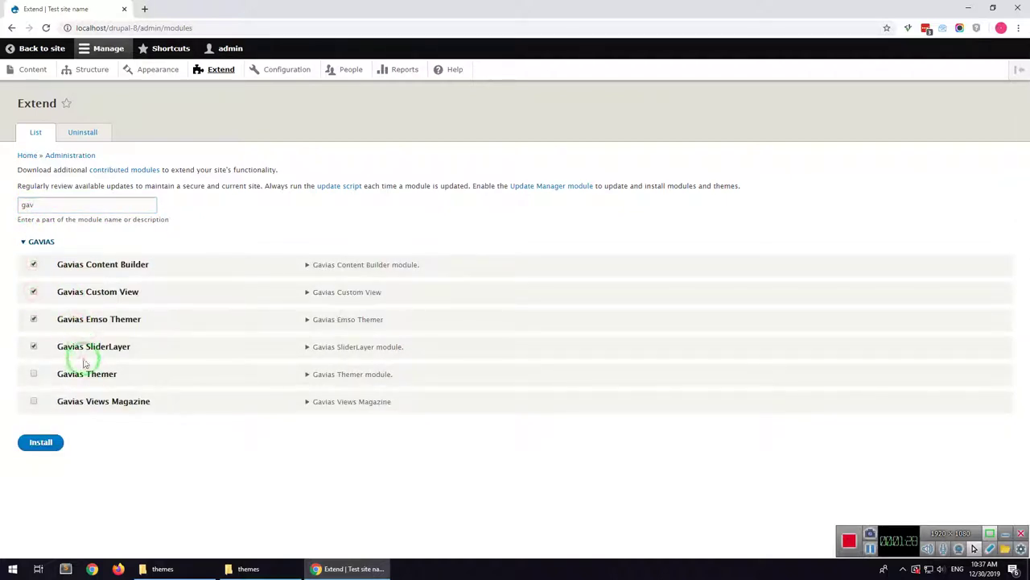
left_click(80, 374)
left_click(82, 401)
left_click(38, 443)
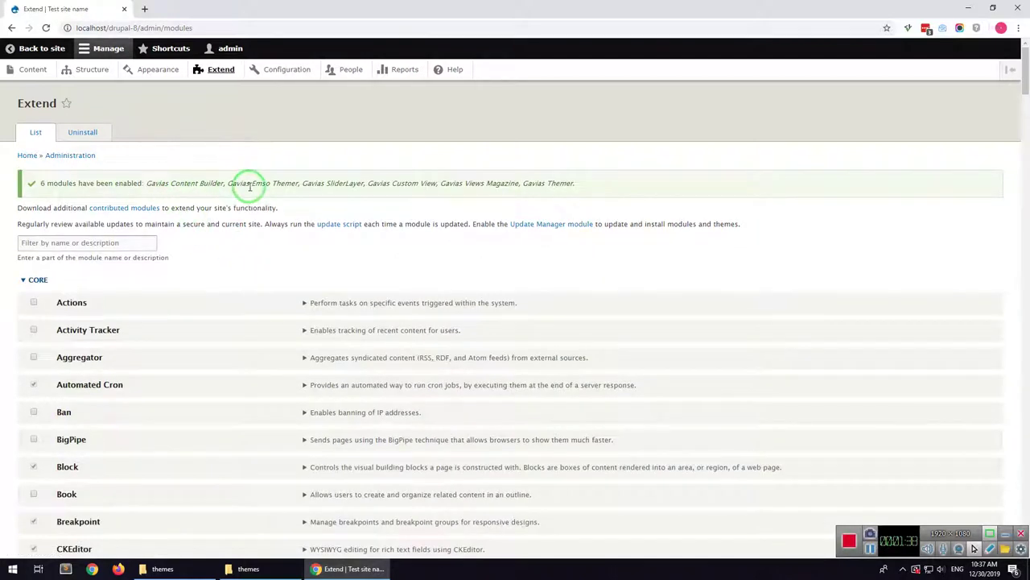
Filter the module list by "lu" and install the Ludwig module.
left_click(82, 240)
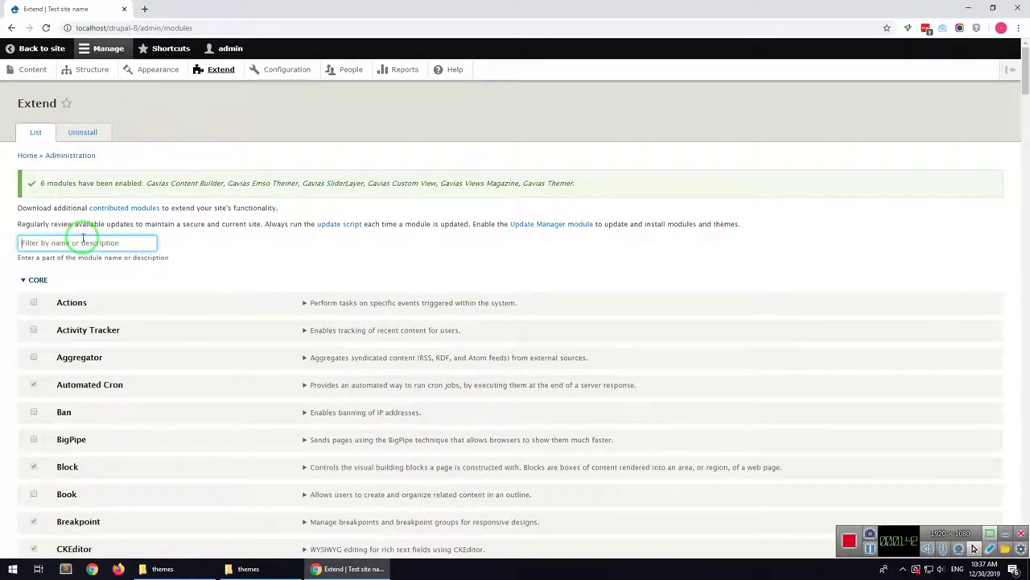
type("lu")
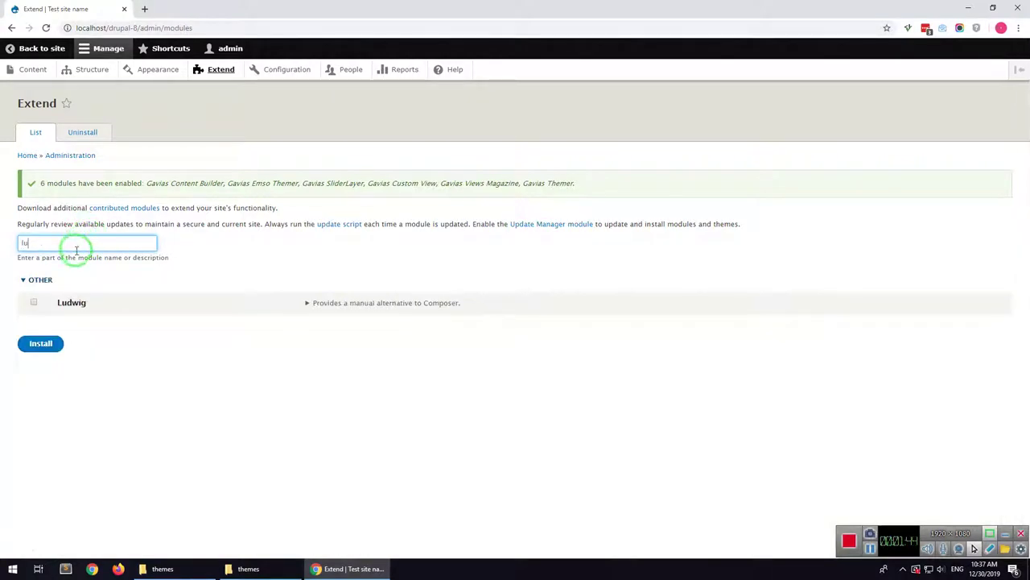
left_click(71, 302)
left_click(46, 353)
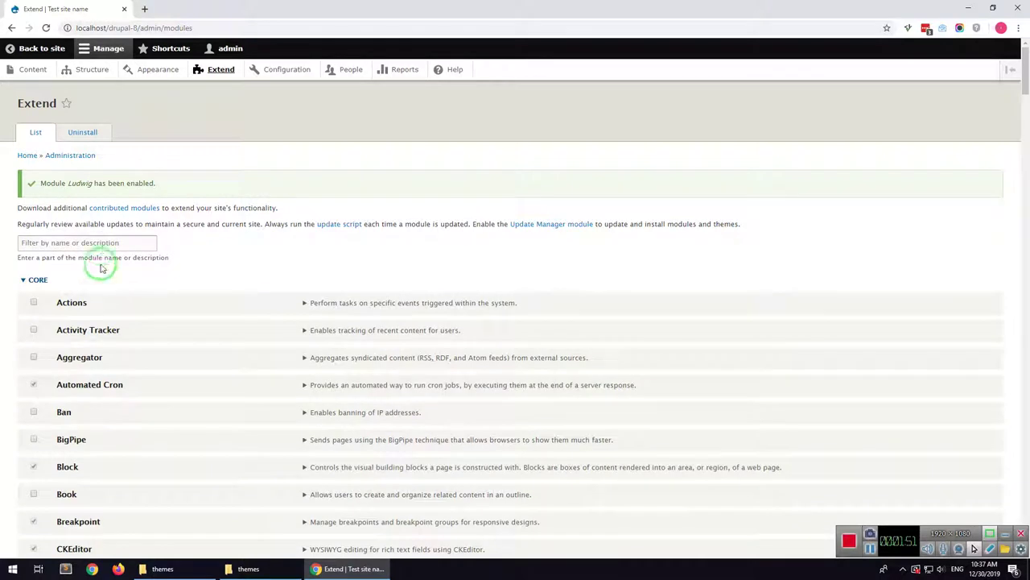
Filter the module list by "emso" and install Features Emso together with its required modules.
left_click(113, 246)
type("e")
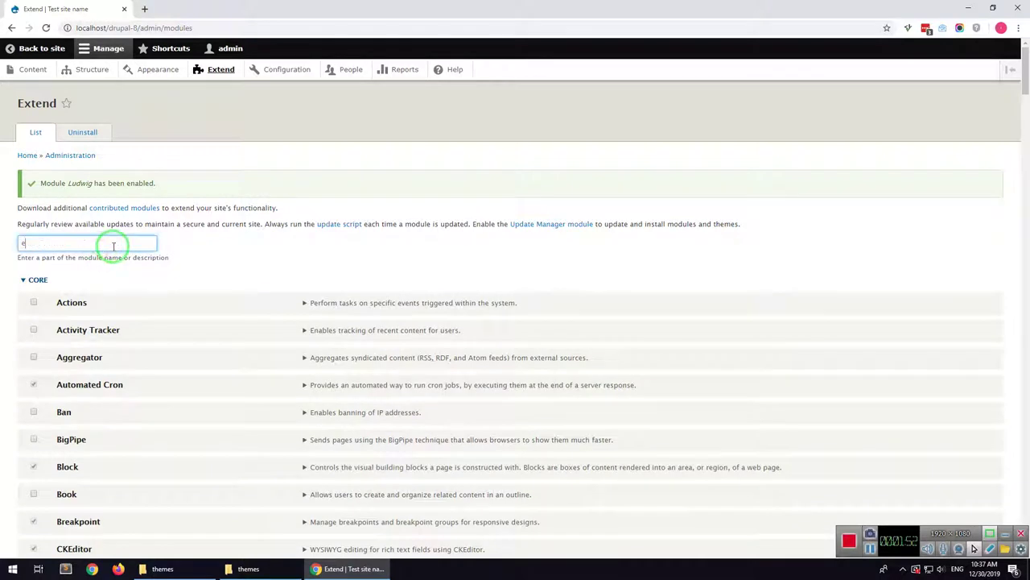
type("mso")
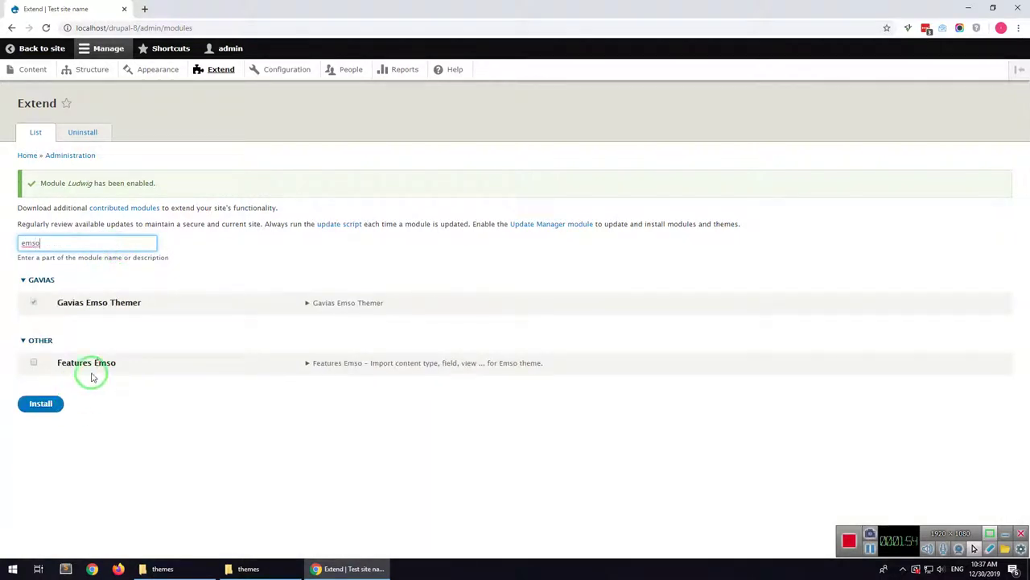
left_click(34, 362)
left_click(41, 403)
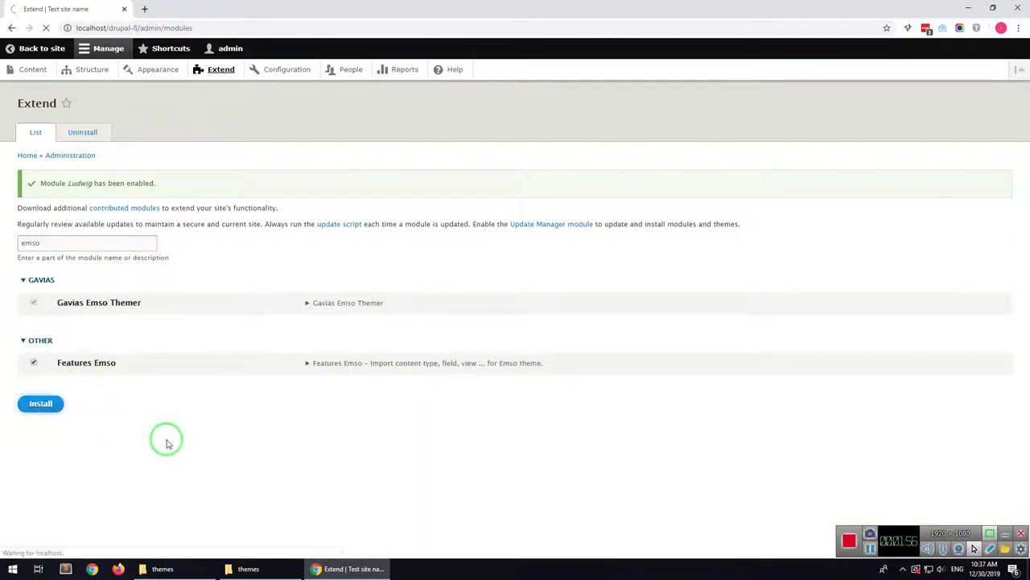
left_click(53, 206)
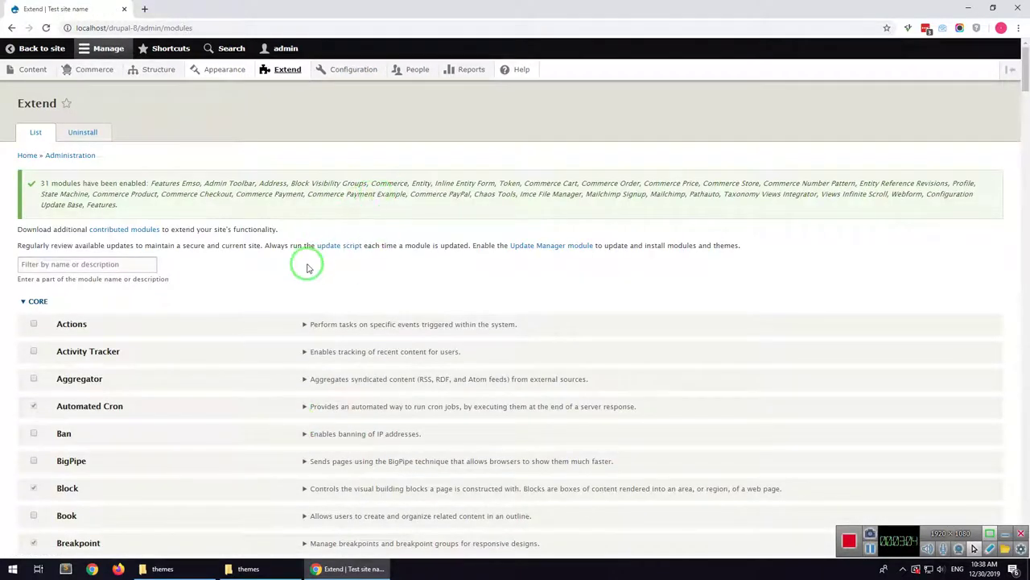
On the Gavias Emso block layout page, move the Search block to the Search region and Breadcrumbs to the Breadcrumbs region.
mouse_move(155, 70)
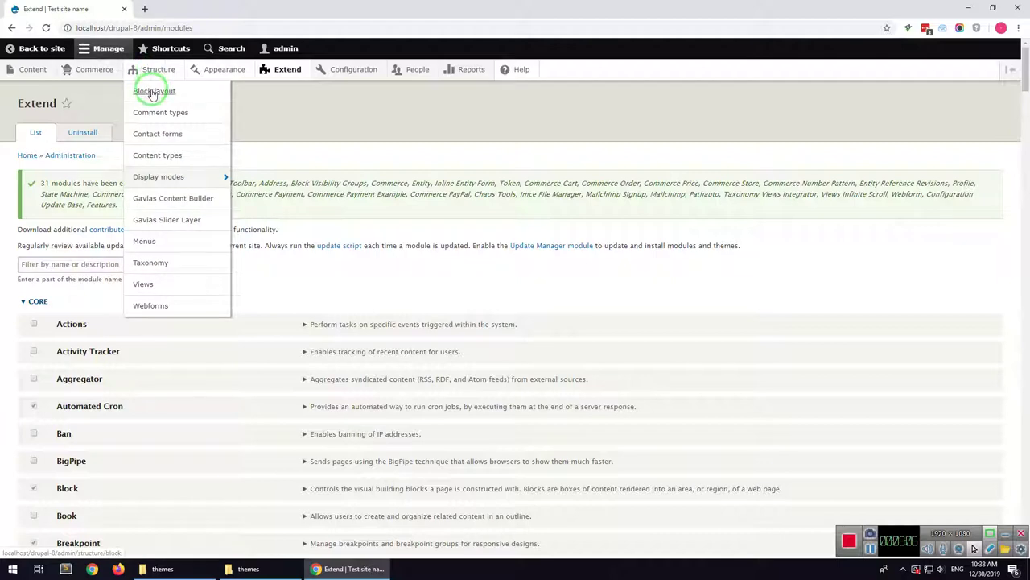
left_click(153, 93)
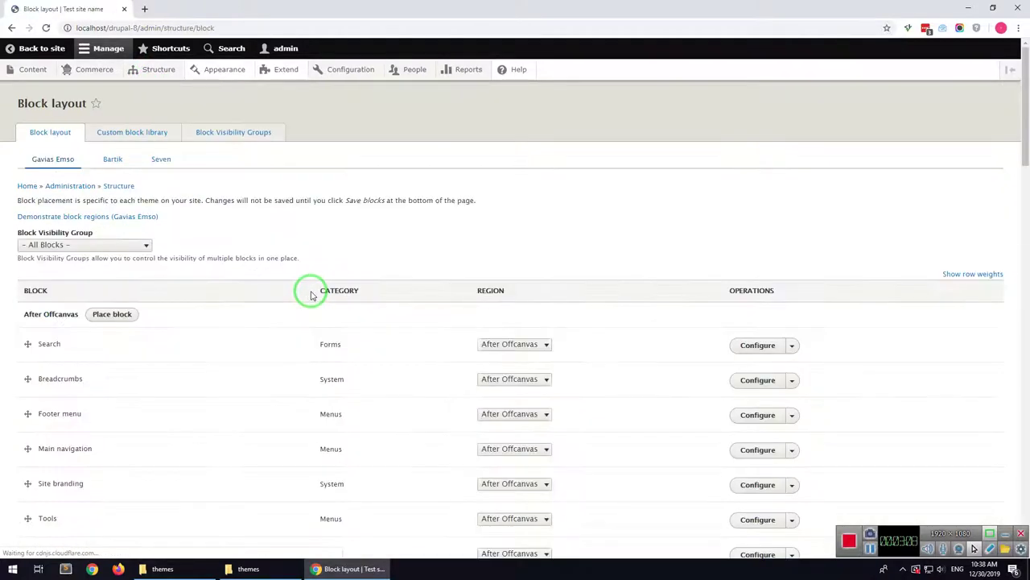
scroll(207, 339, "down", 2)
left_click(519, 241)
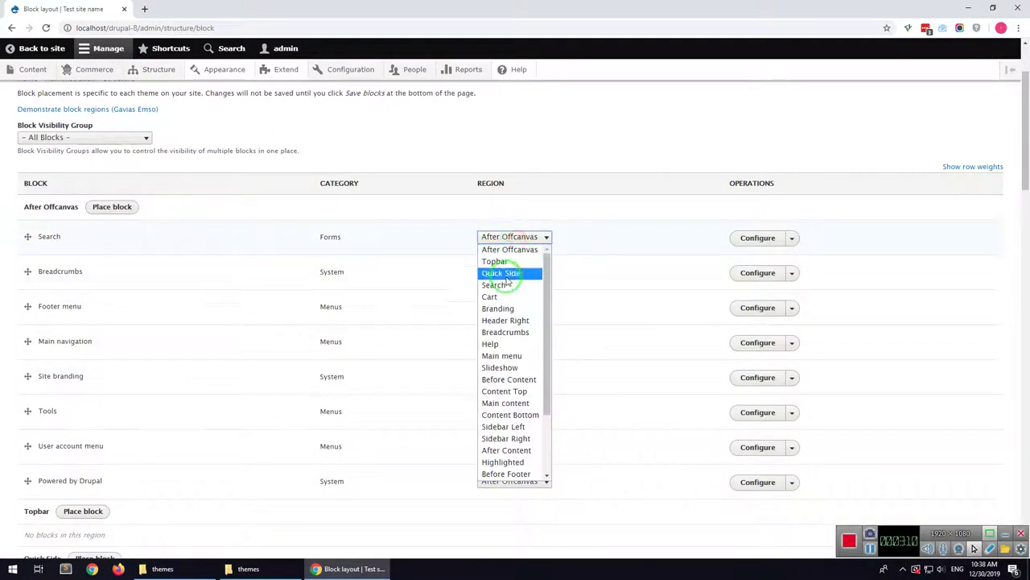
left_click(495, 287)
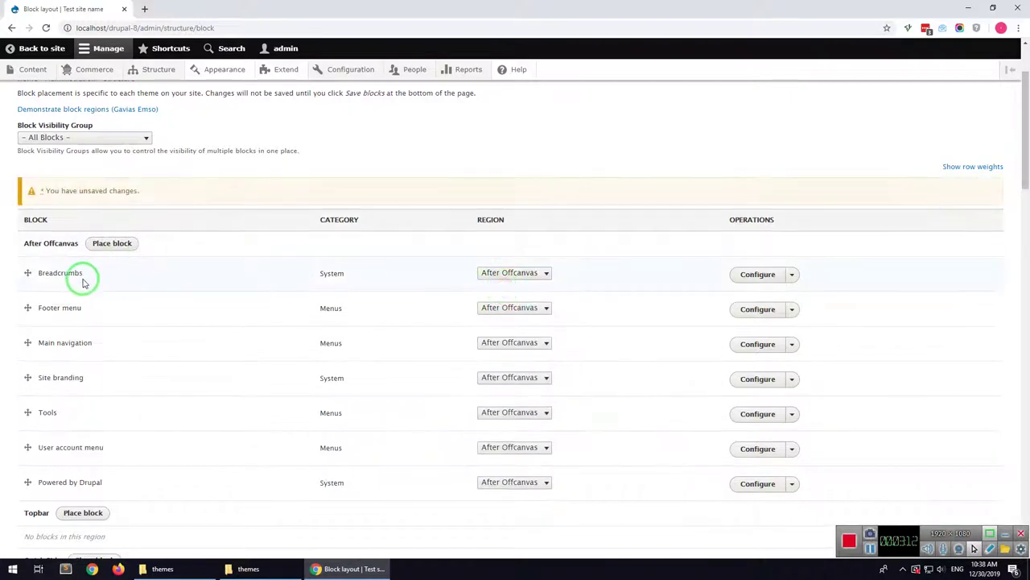
left_click(499, 274)
left_click(499, 359)
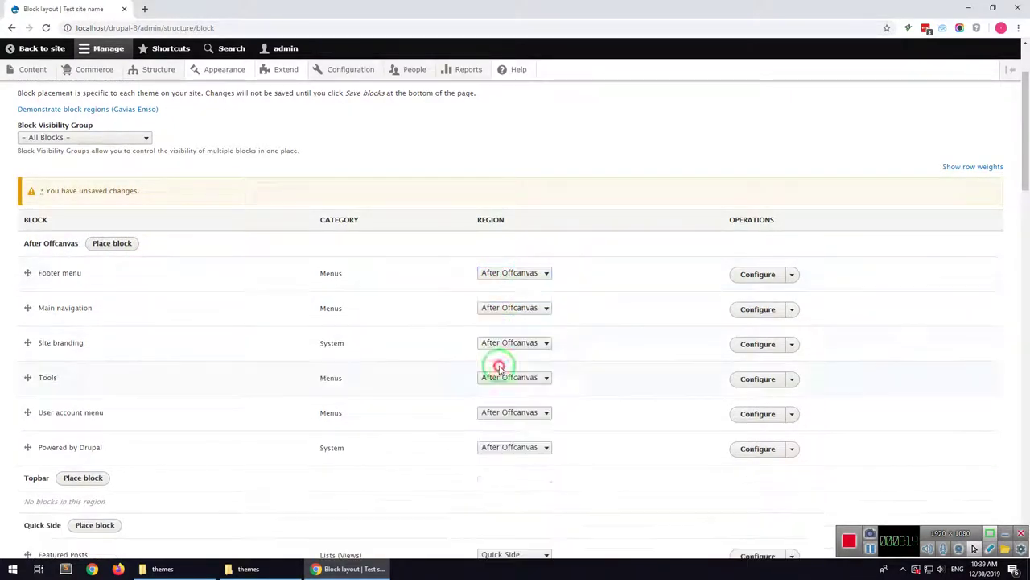
Assign the Footer menu block to the Other region, Main navigation to Main menu, and Site branding to Branding.
left_click(501, 272)
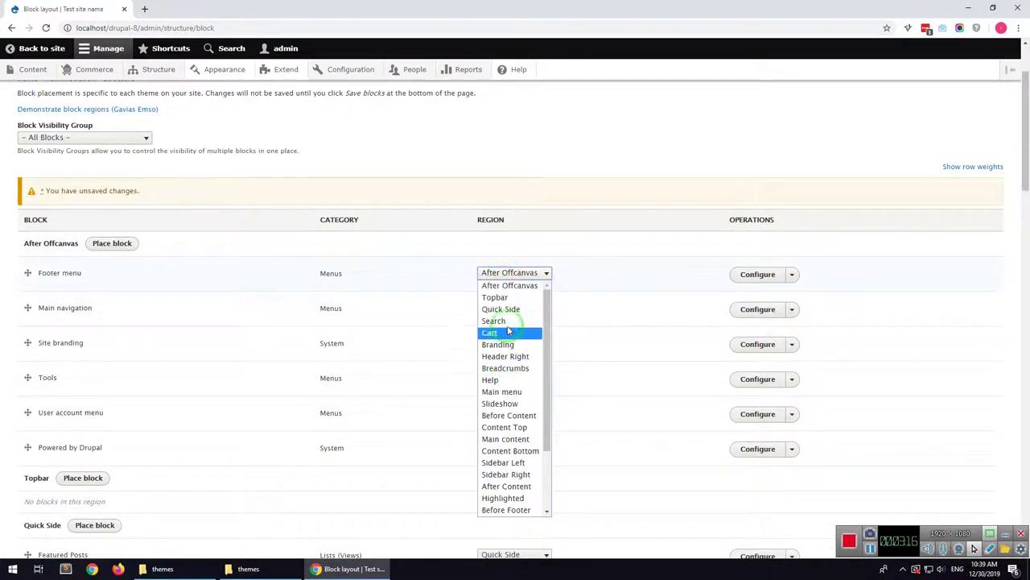
scroll(510, 338, "down", 3)
left_click(493, 500)
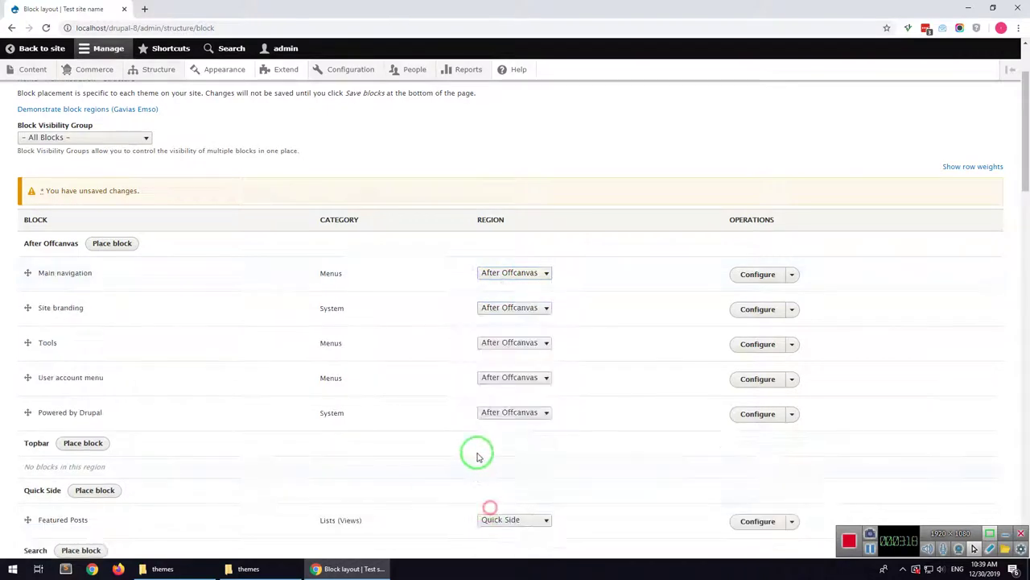
left_click(495, 274)
left_click(502, 390)
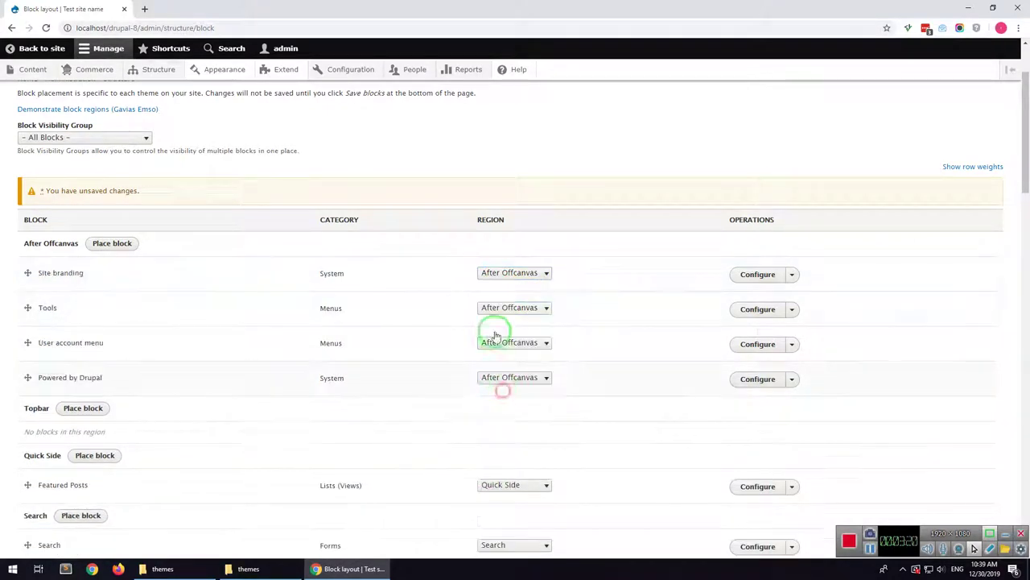
left_click(502, 277)
left_click(511, 345)
Assign the Tools block to the Help region, User account menu to Other, and Powered by Drupal to Copyright.
left_click(503, 278)
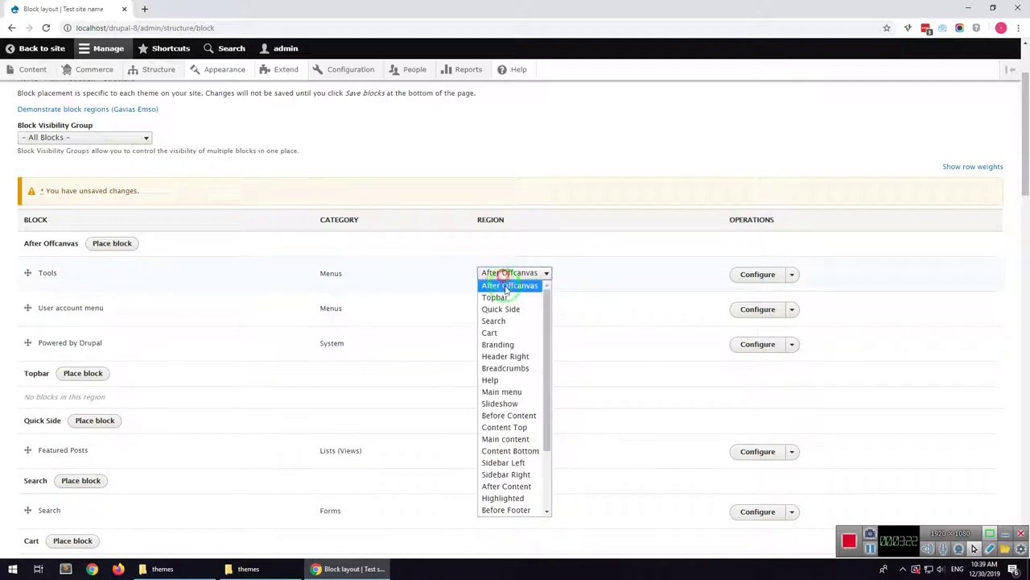
left_click(491, 380)
left_click_drag(506, 278, 495, 499)
Move the Page title block from the Main content region to the Other region.
scroll(276, 367, "down", 5)
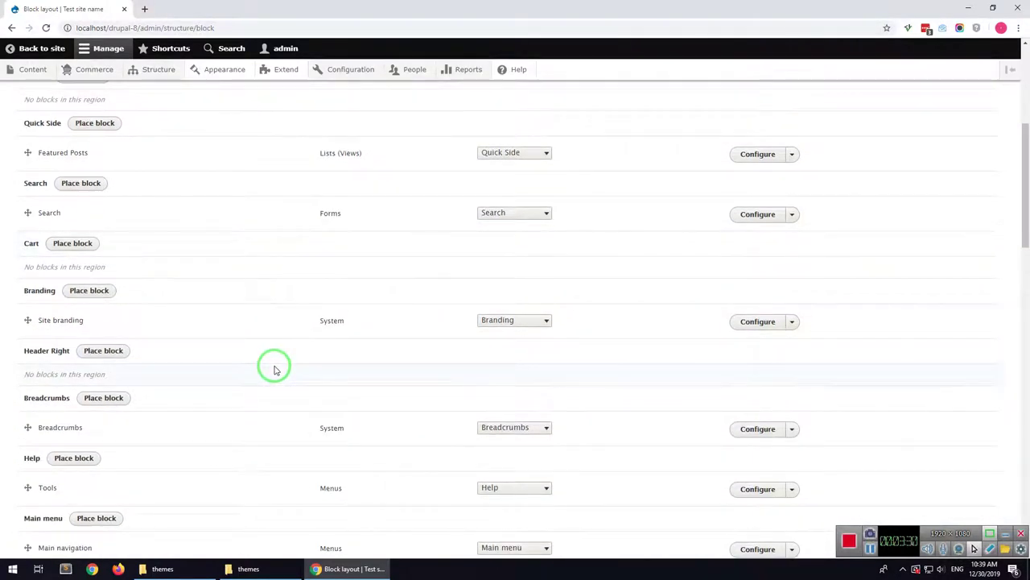
scroll(273, 370, "down", 5)
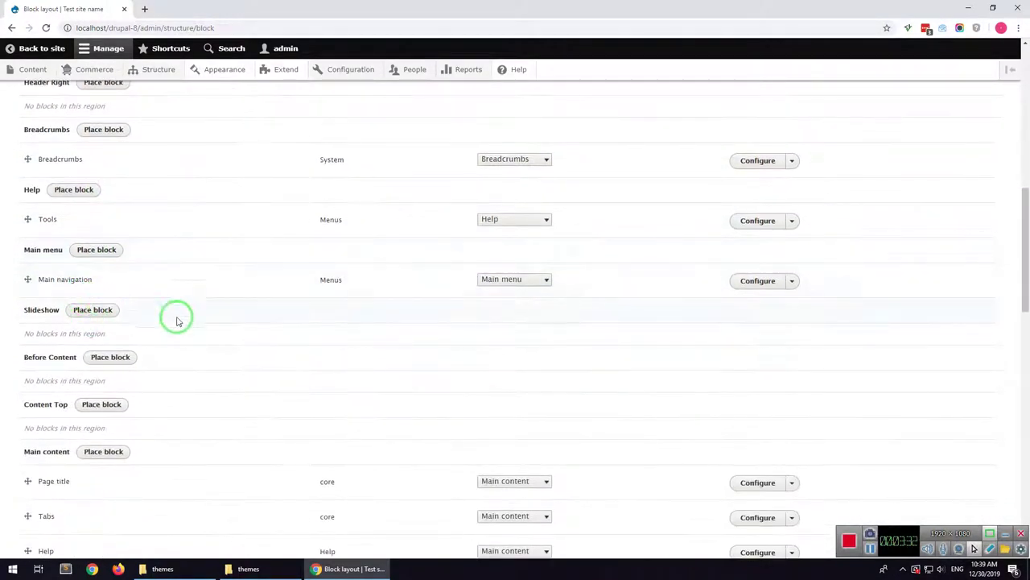
scroll(178, 321, "down", 2)
left_click(527, 321)
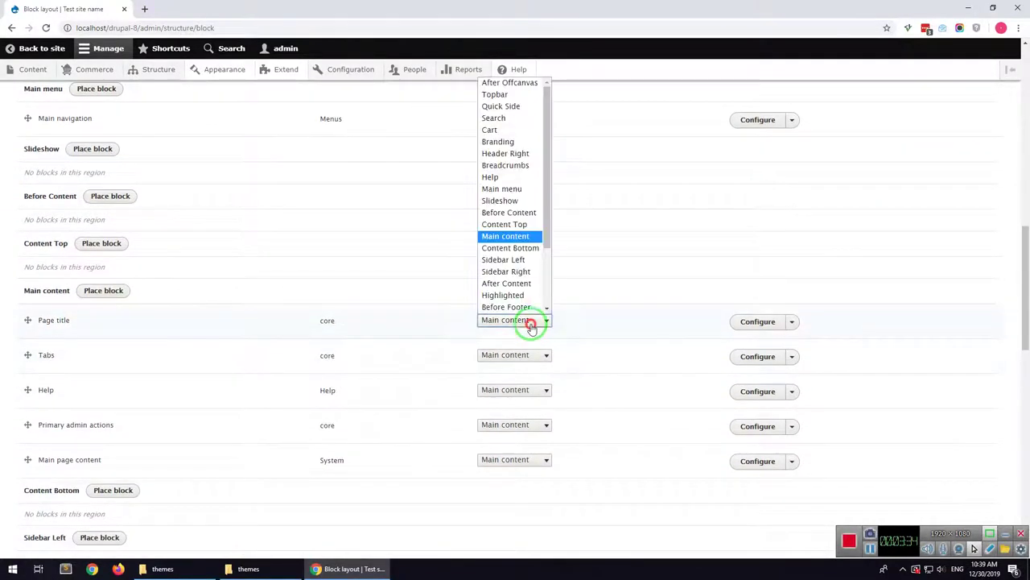
scroll(517, 288, "down", 3)
left_click(509, 307)
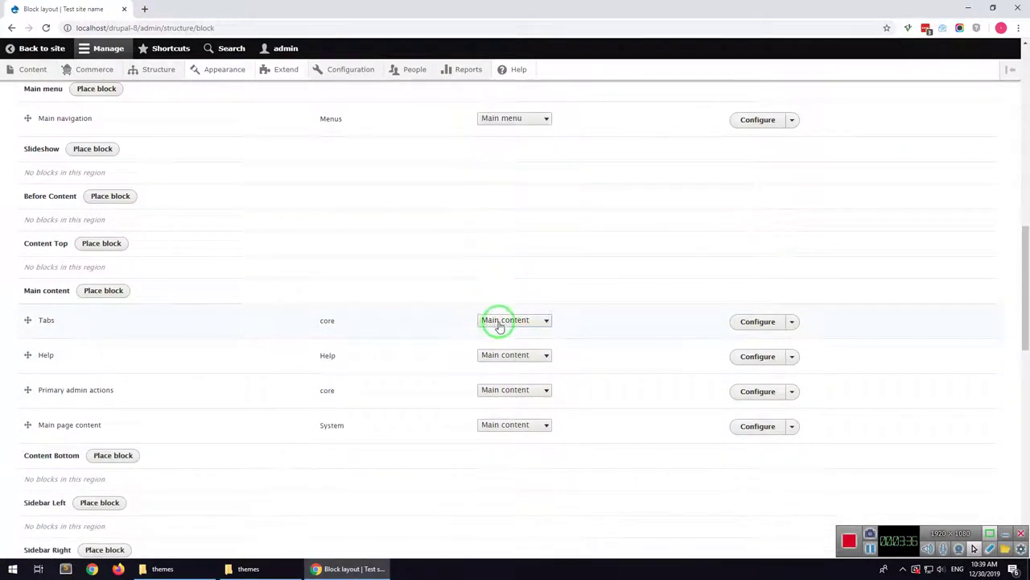
Move the Tabs, Help and Primary admin actions blocks from the Main content region to the Help region.
left_click(499, 322)
left_click(496, 179)
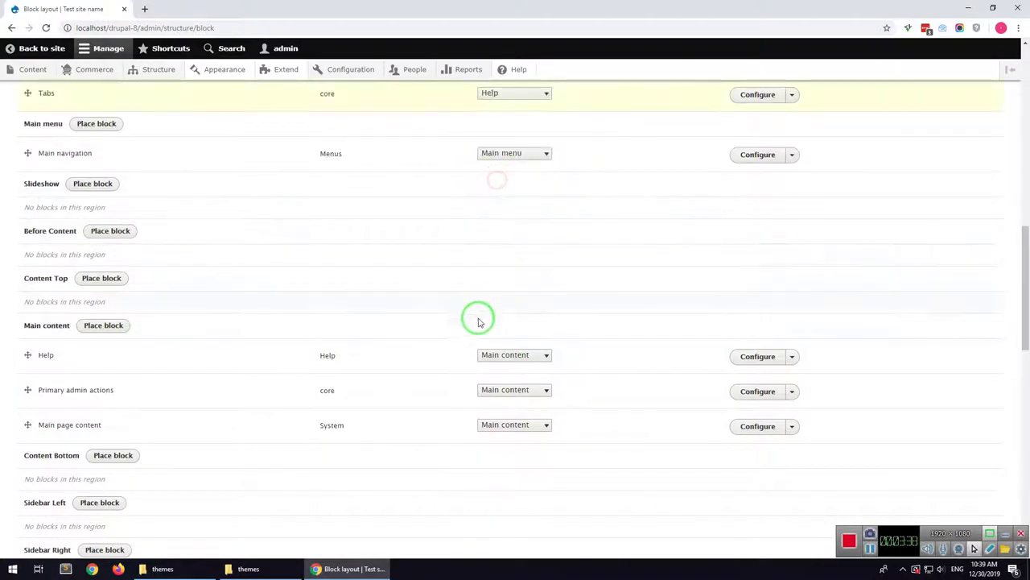
left_click(494, 359)
left_click(512, 212)
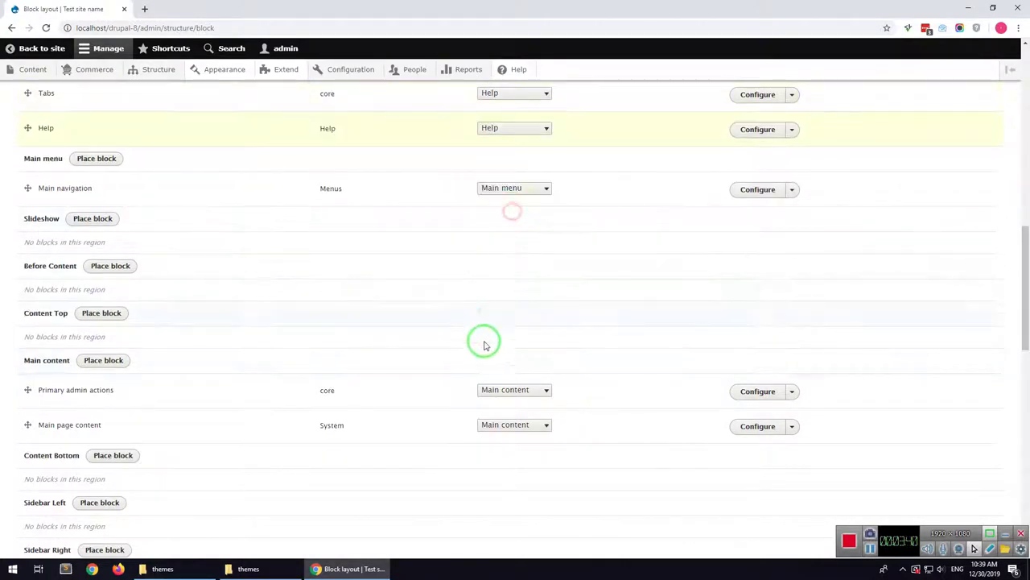
left_click(505, 391)
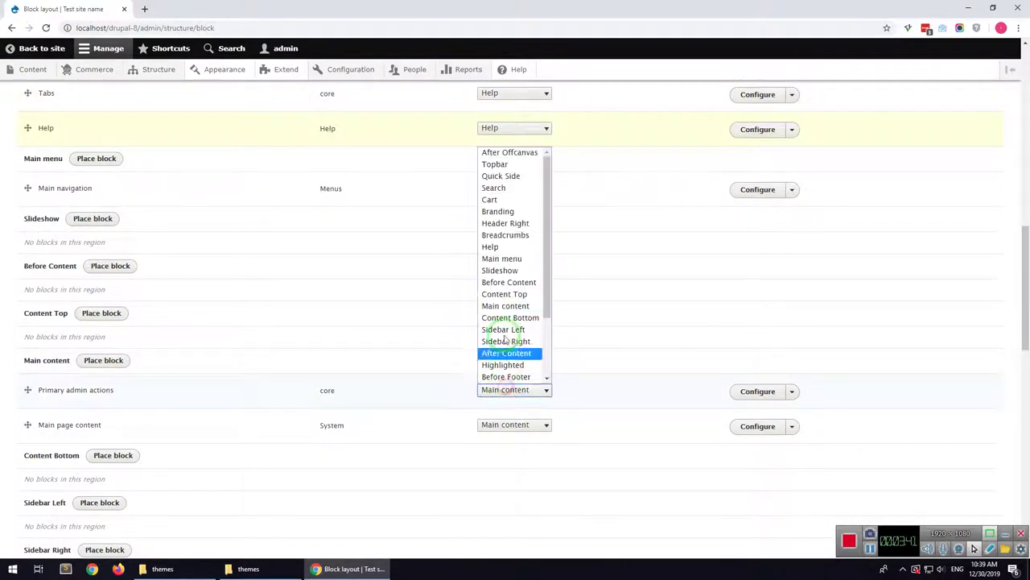
left_click(503, 251)
Move the Status messages block from Highlighted to the Help region and save the block layout.
scroll(442, 326, "down", 9)
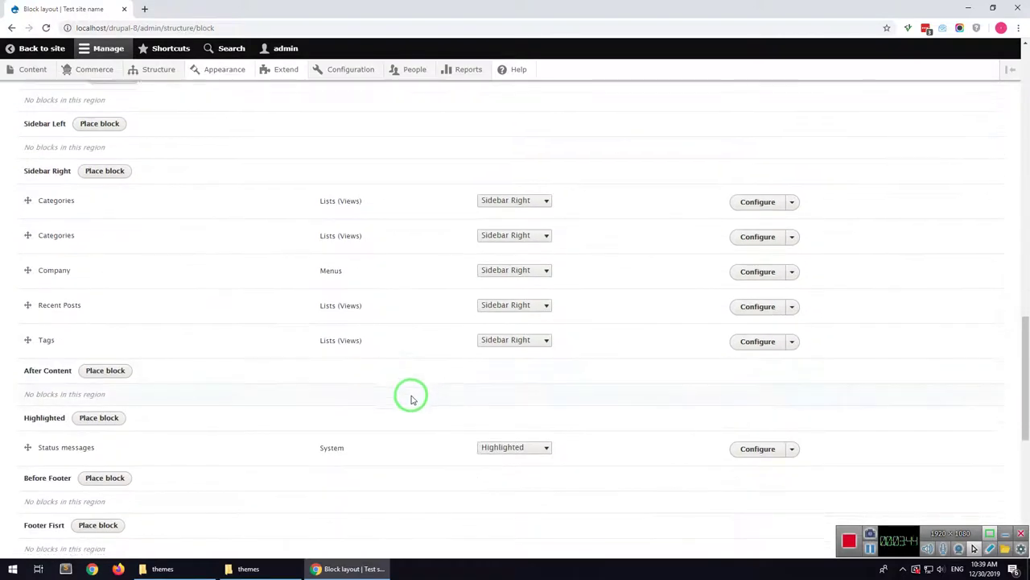
left_click(515, 345)
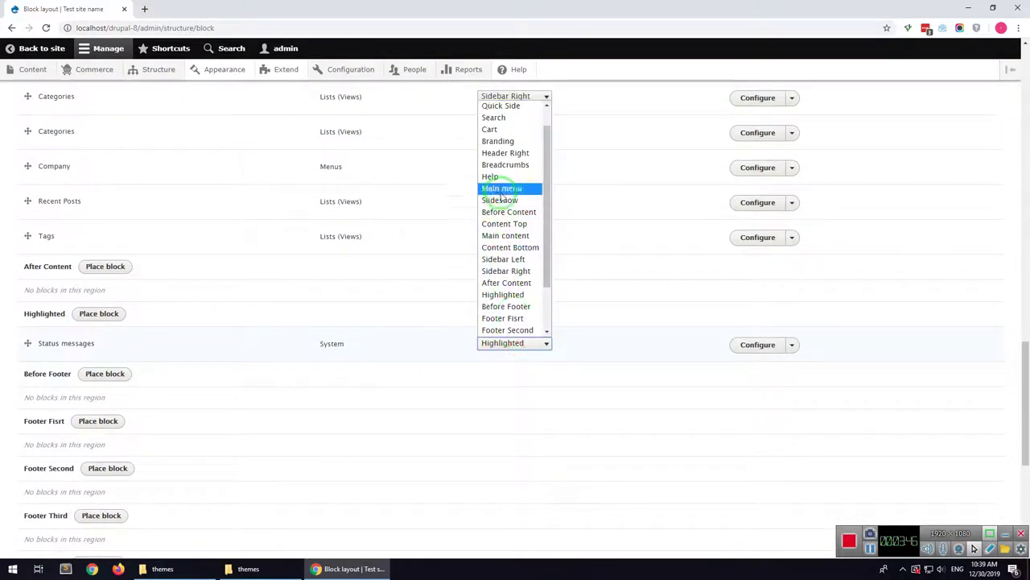
left_click(499, 177)
scroll(274, 455, "down", 4)
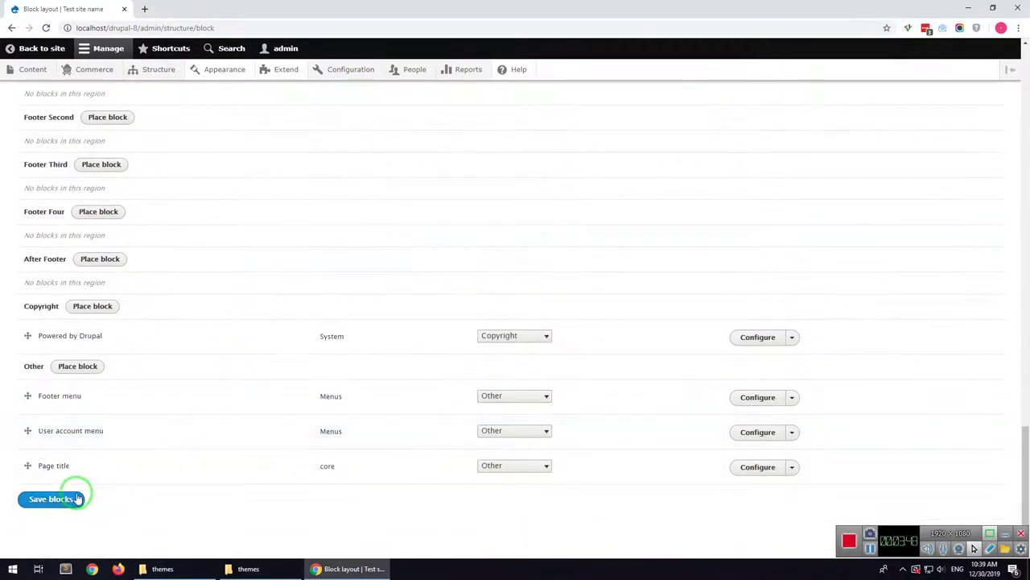
left_click(74, 498)
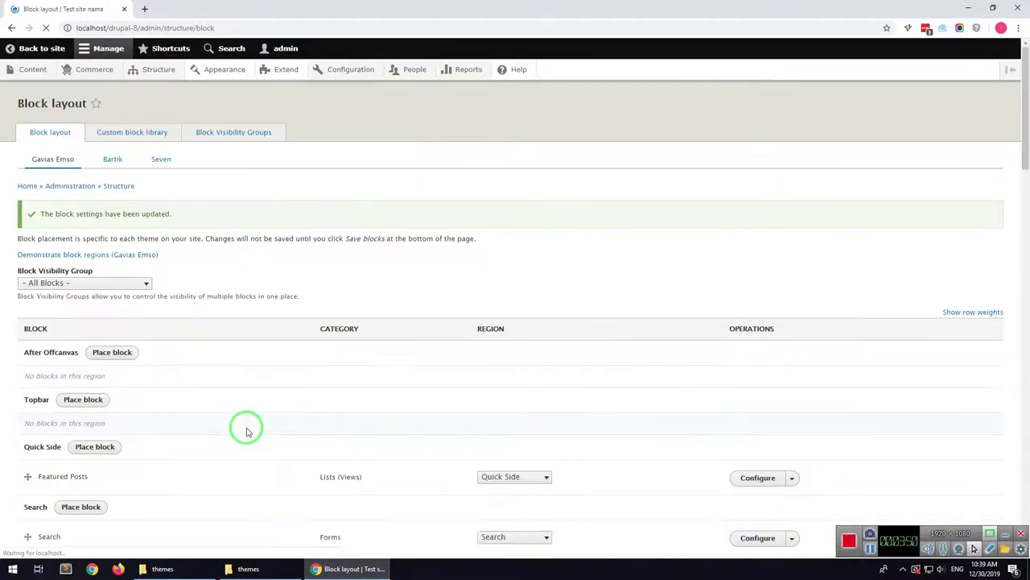
Remove the Tools block from the Help region.
scroll(247, 431, "down", 6)
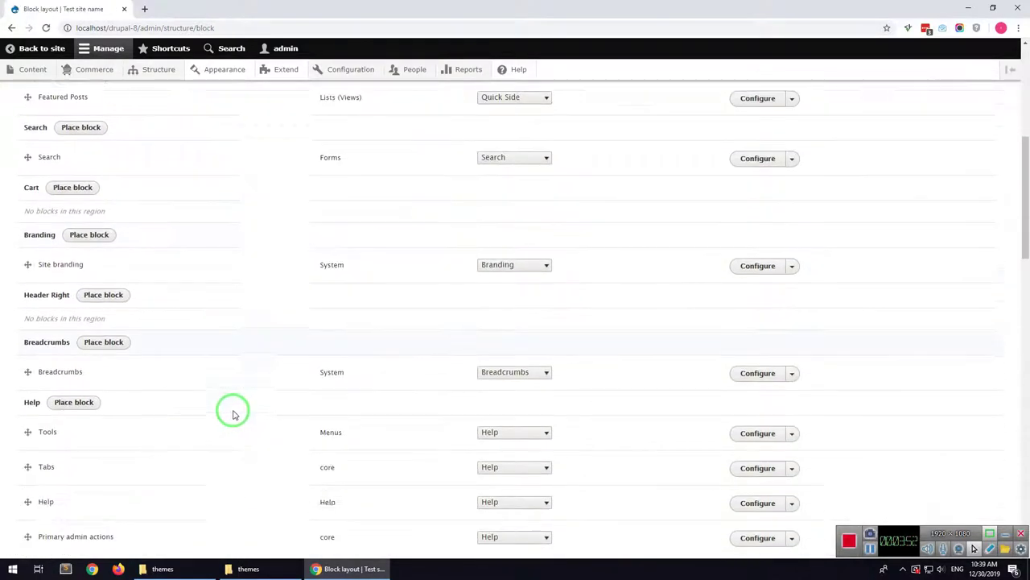
scroll(233, 413, "down", 1)
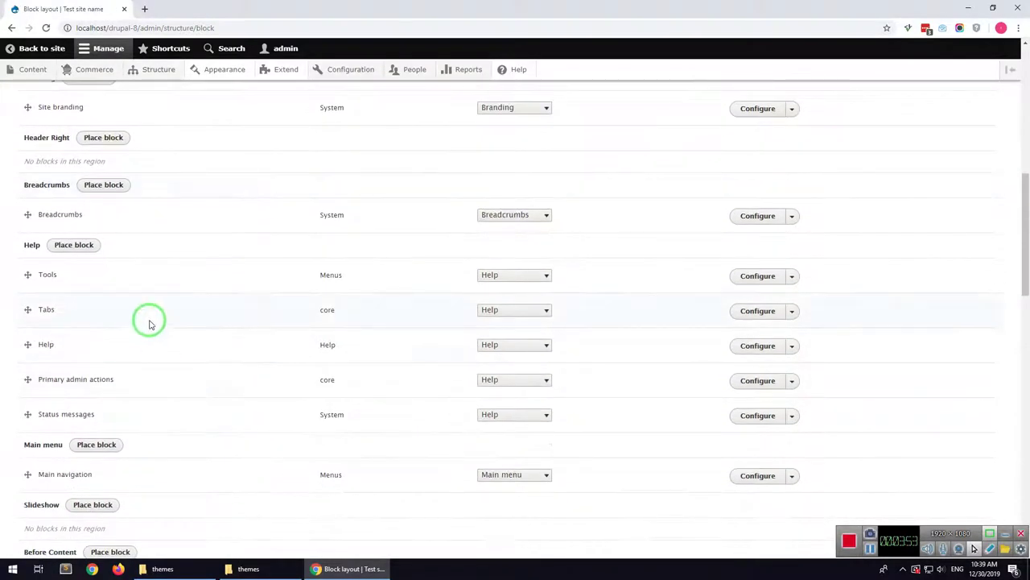
left_click(793, 276)
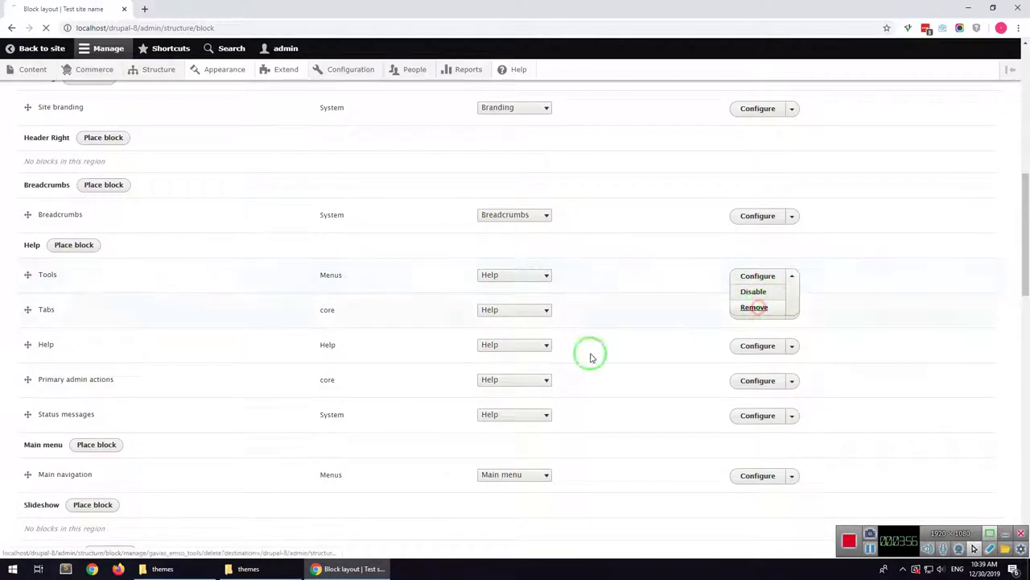
left_click(43, 164)
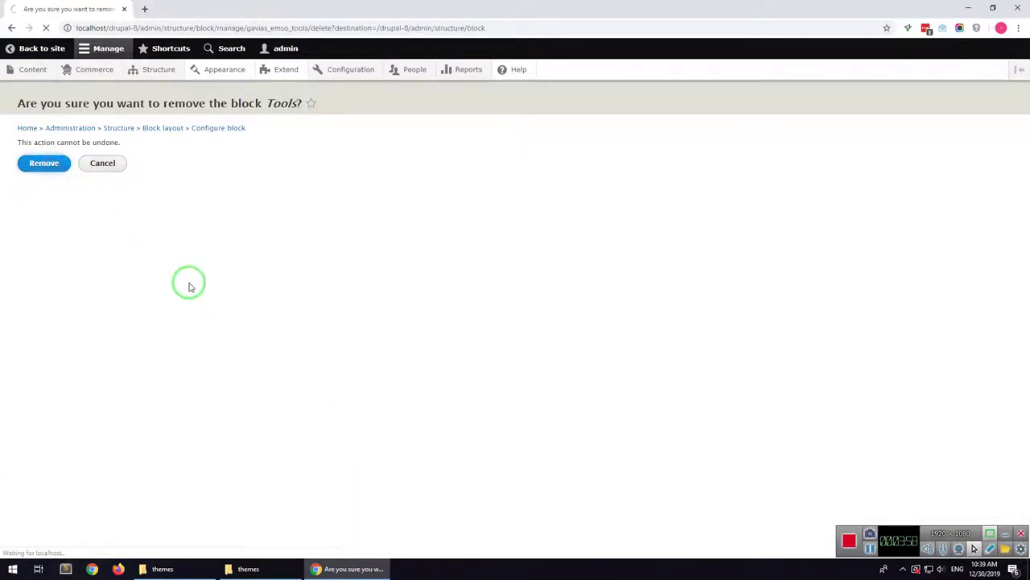
Configure the Site branding block to hide the site name and site slogan, and save the block.
scroll(193, 354, "down", 4)
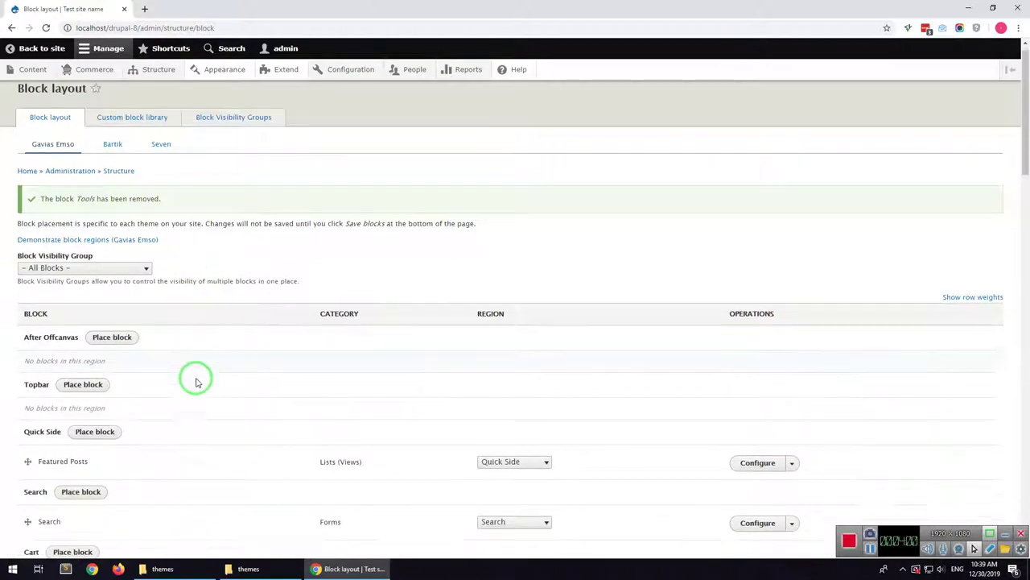
scroll(54, 339, "down", 2)
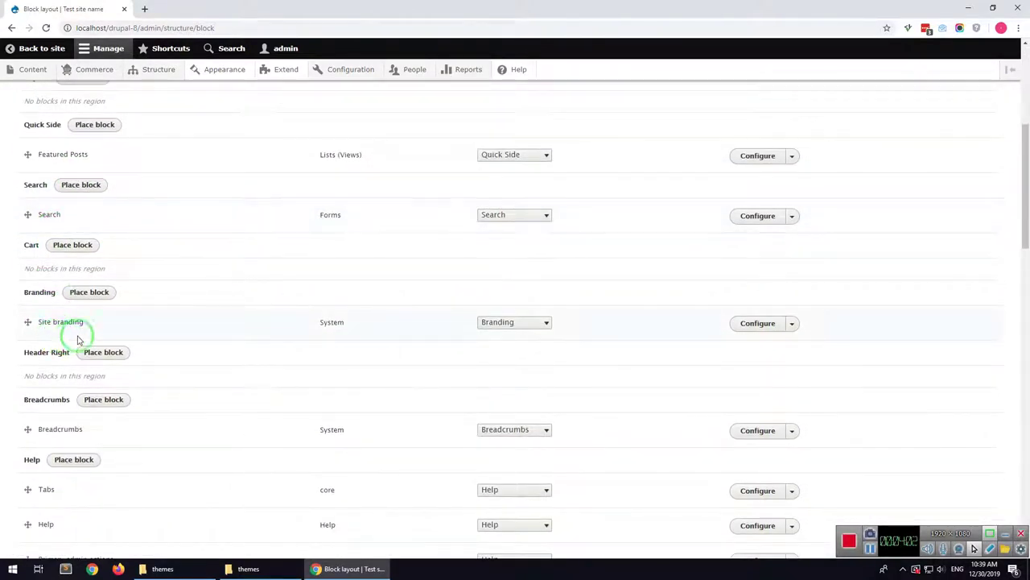
left_click(767, 326)
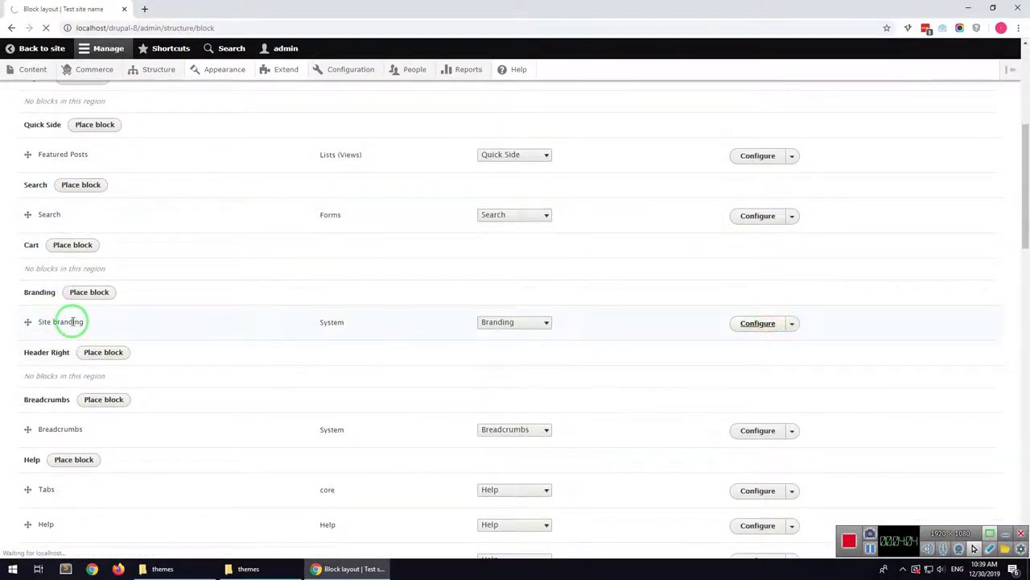
left_click(54, 304)
left_click(41, 276)
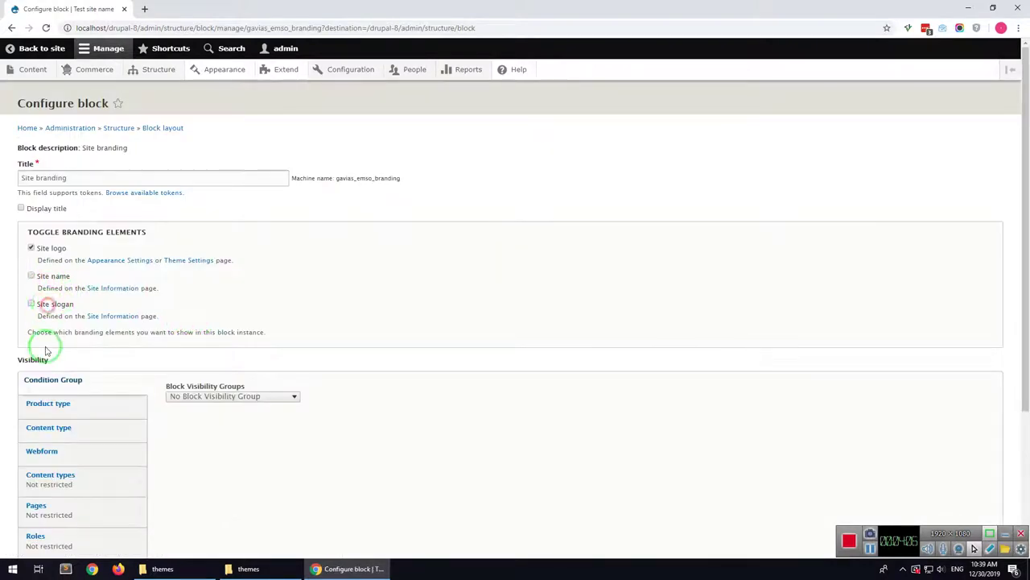
scroll(46, 346, "down", 4)
left_click(46, 499)
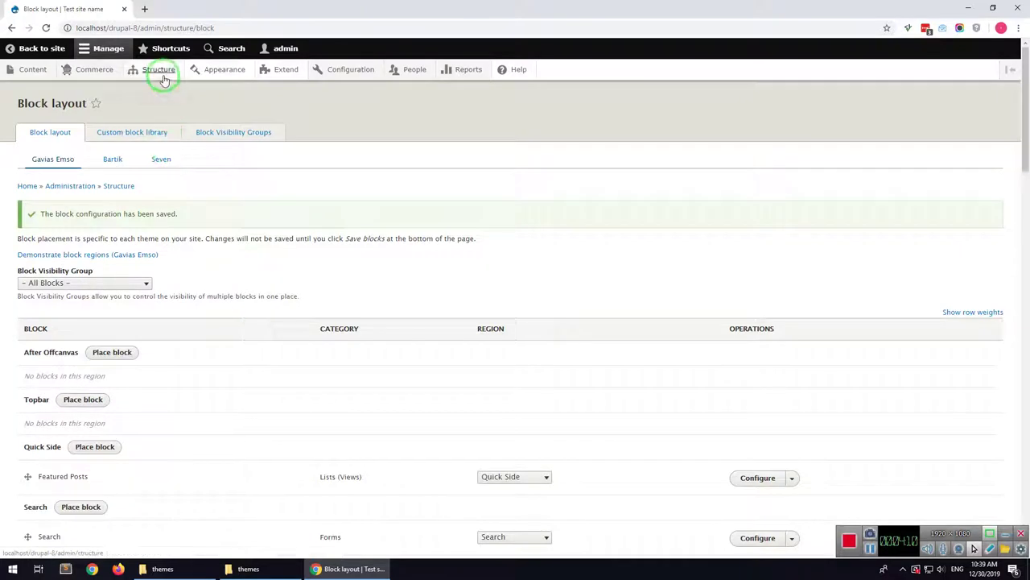
Look at the fields of the Article content type.
mouse_move(161, 73)
left_click(171, 156)
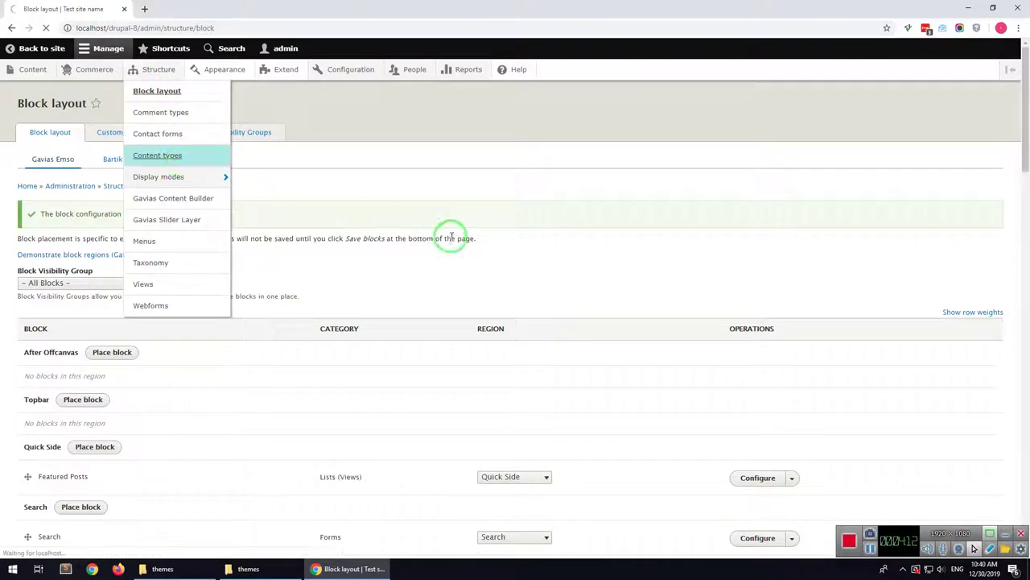
left_click(805, 202)
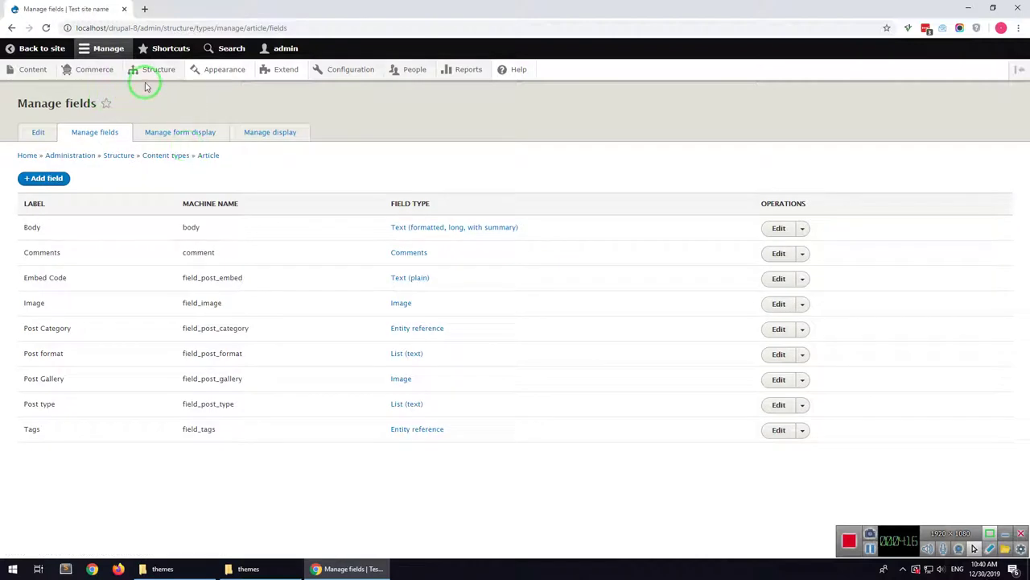
In the Basic page content type's form display, move the Content Builder field out of Disabled so it sits below Published.
mouse_move(155, 77)
left_click(170, 156)
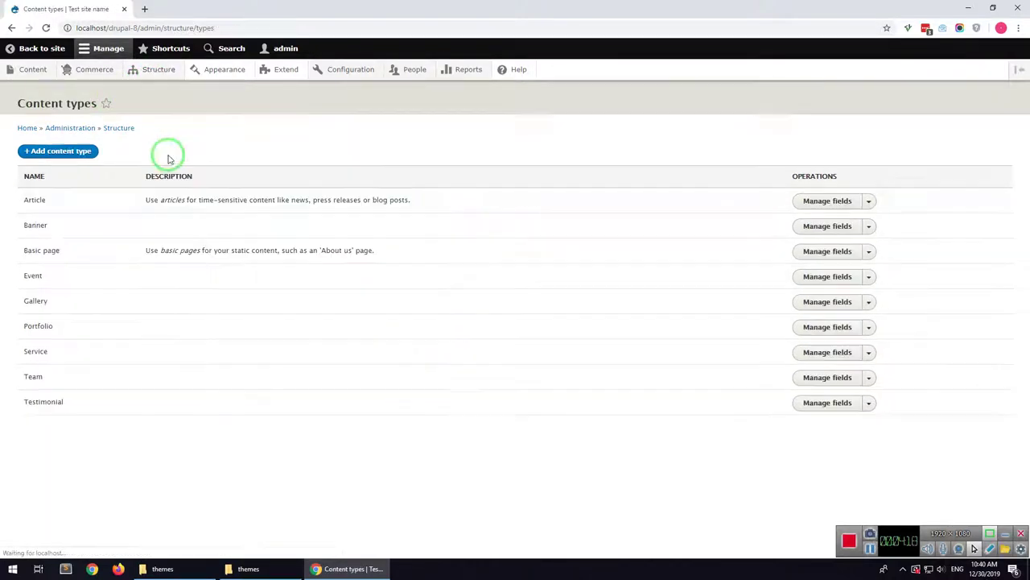
left_click(809, 253)
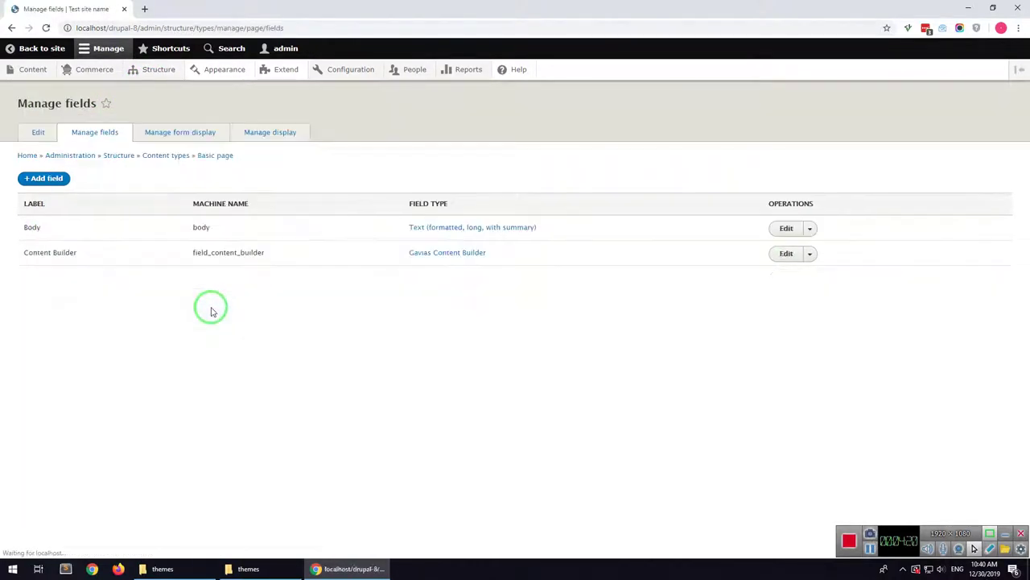
left_click(166, 135)
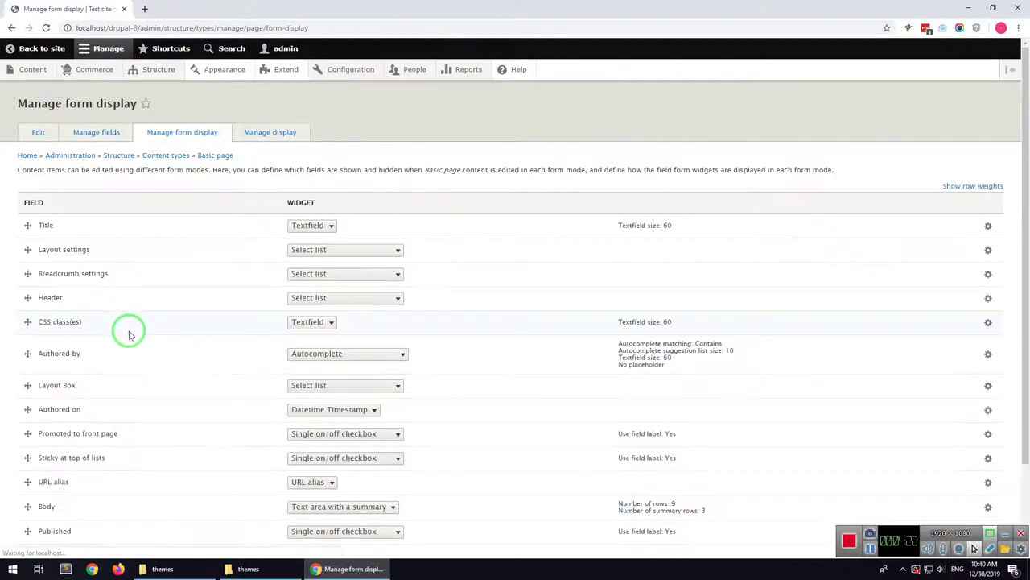
scroll(29, 473, "down", 2)
mouse_move(30, 470)
left_mouse_down()
mouse_move(39, 442)
mouse_move(46, 465)
left_mouse_up()
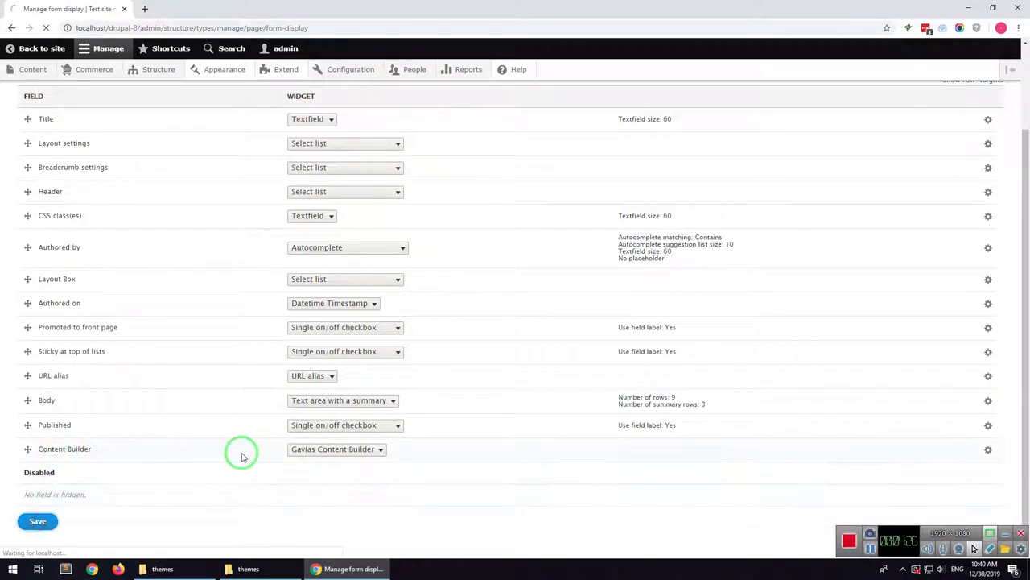
In the Basic page display settings, enable Content Builder below Body with its label hidden, move Links to Disabled, and save.
left_click(253, 131)
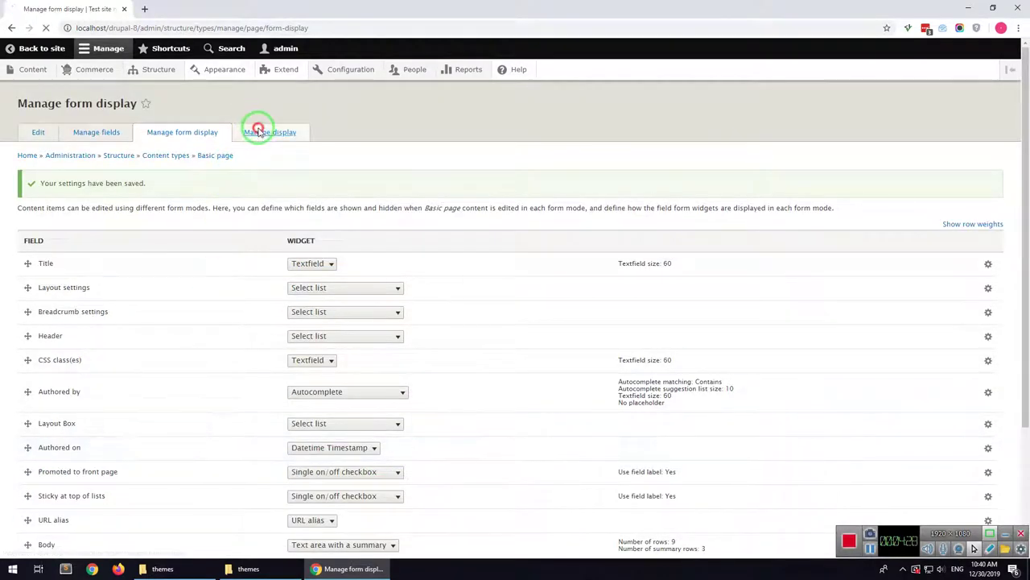
scroll(218, 306, "down", 3)
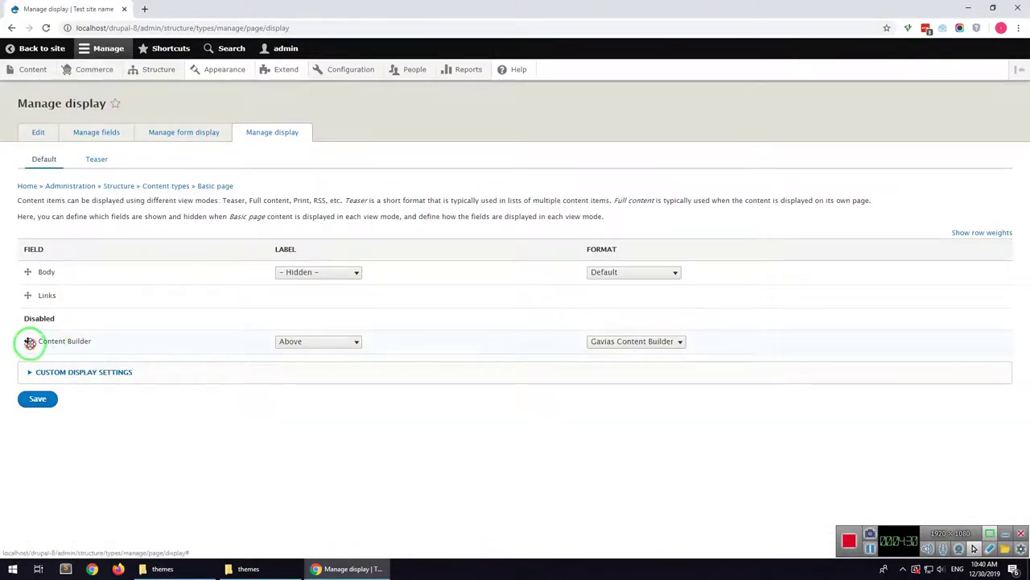
left_click_drag(27, 341, 35, 330)
left_click_drag(29, 295, 31, 343)
left_click(291, 297)
left_click(298, 333)
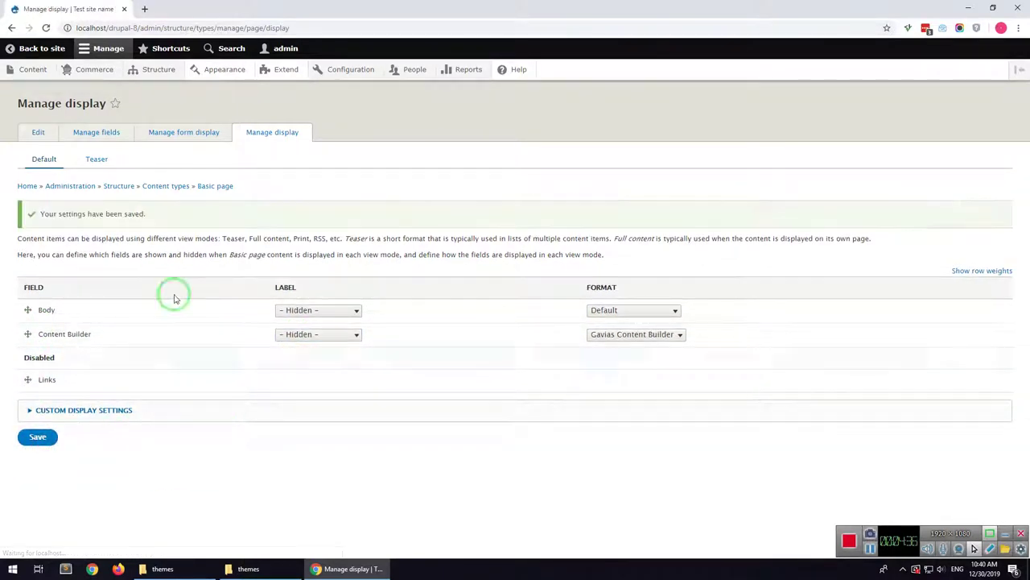
Start a new Basic page and title it Home Page.
left_click(26, 71)
left_click(74, 181)
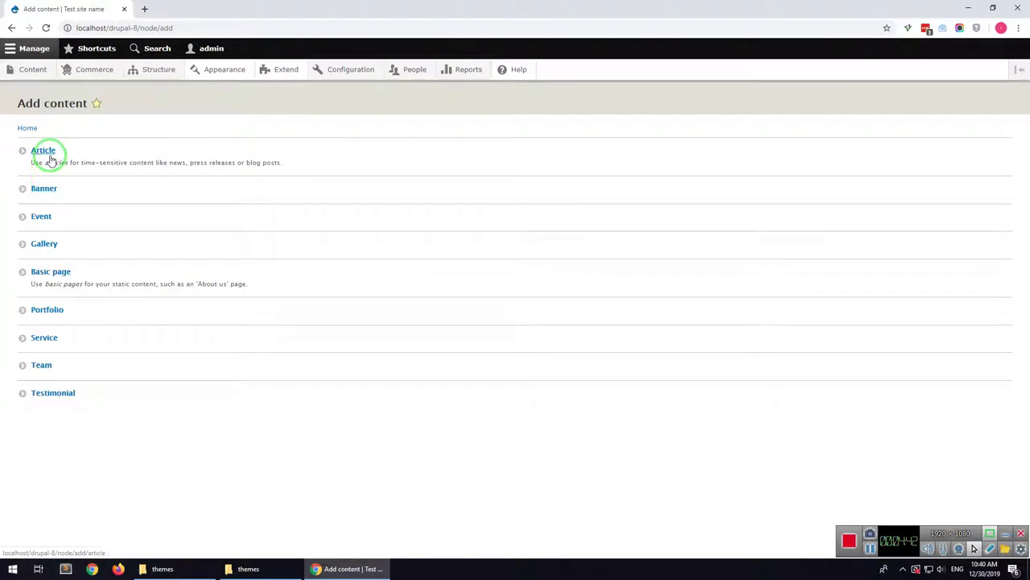
left_click(51, 271)
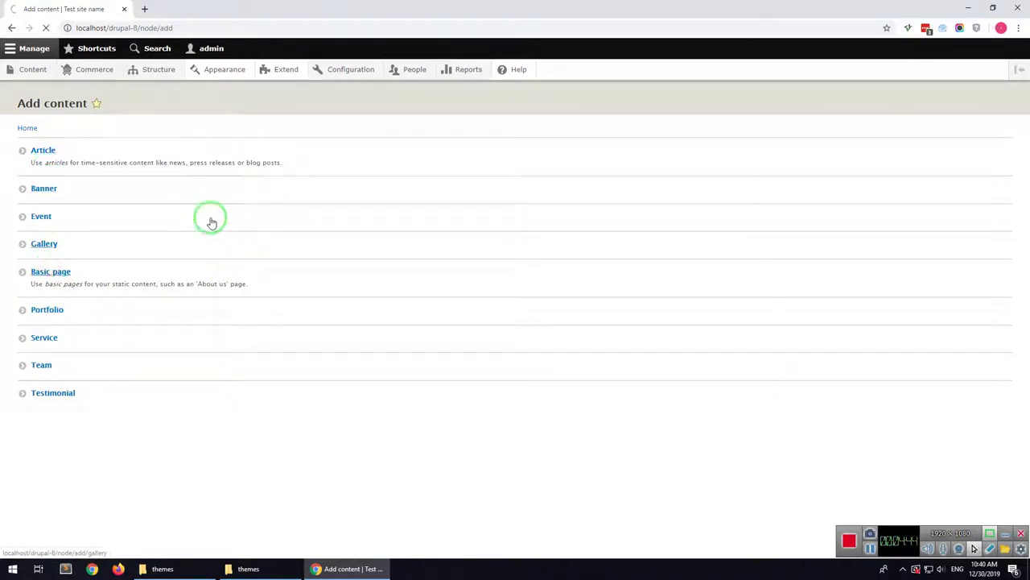
left_click(145, 160)
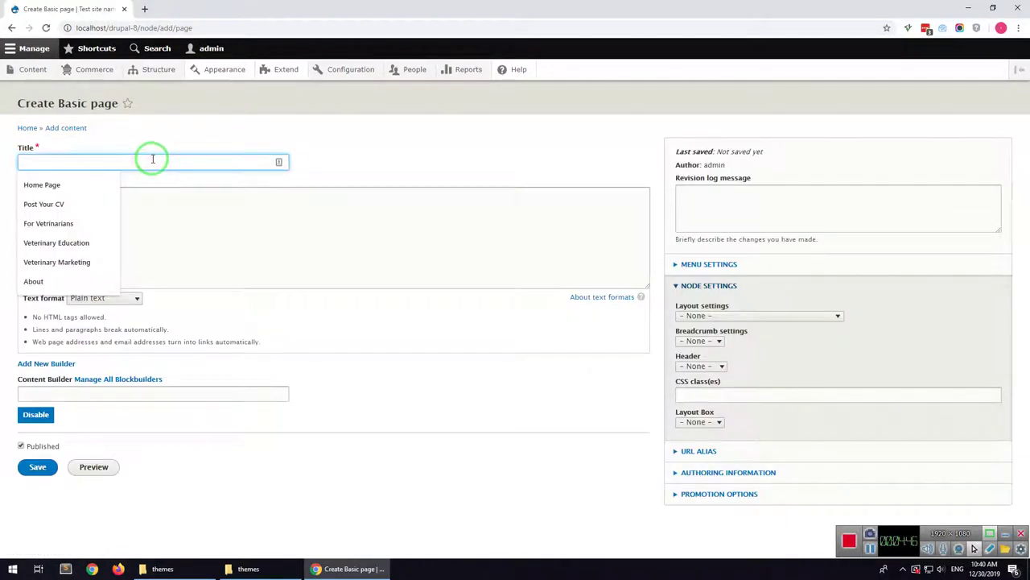
left_click(50, 186)
Add a new content builder titled Home Page and use it for the page's Content Builder field.
left_click(46, 363)
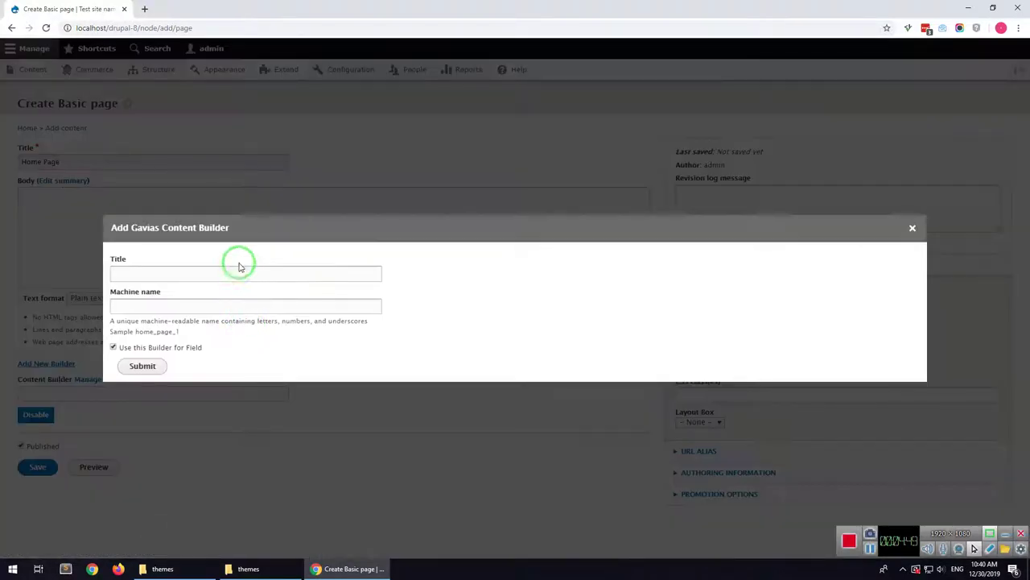
left_click(229, 273)
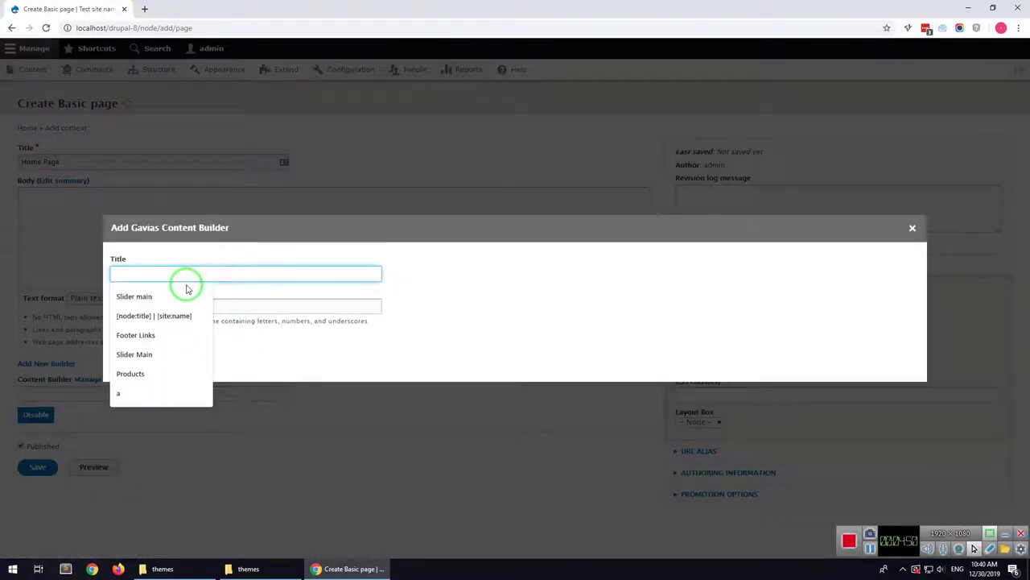
type("Homr")
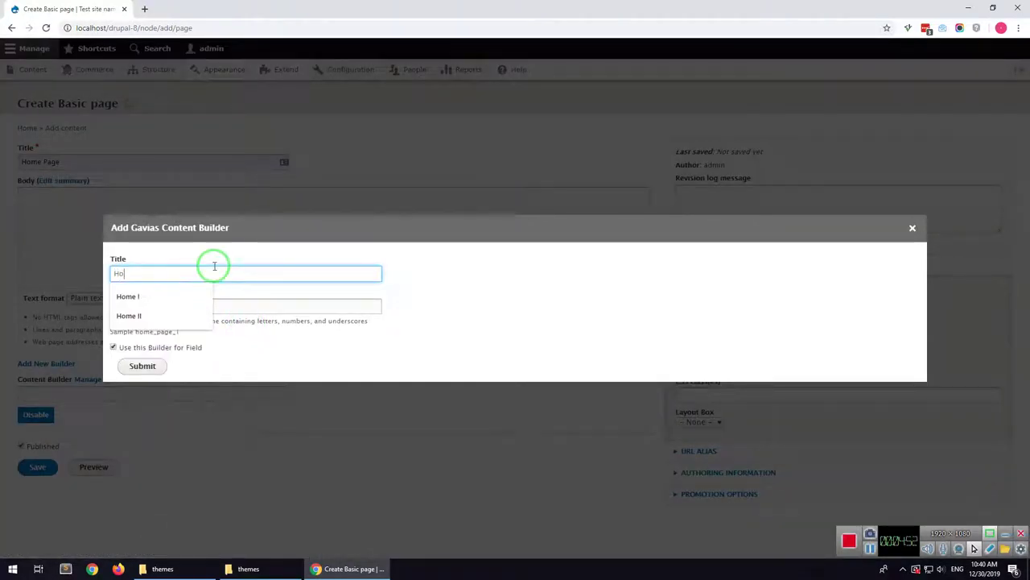
key("BackSpace")
key("BackSpace")
type("e Page")
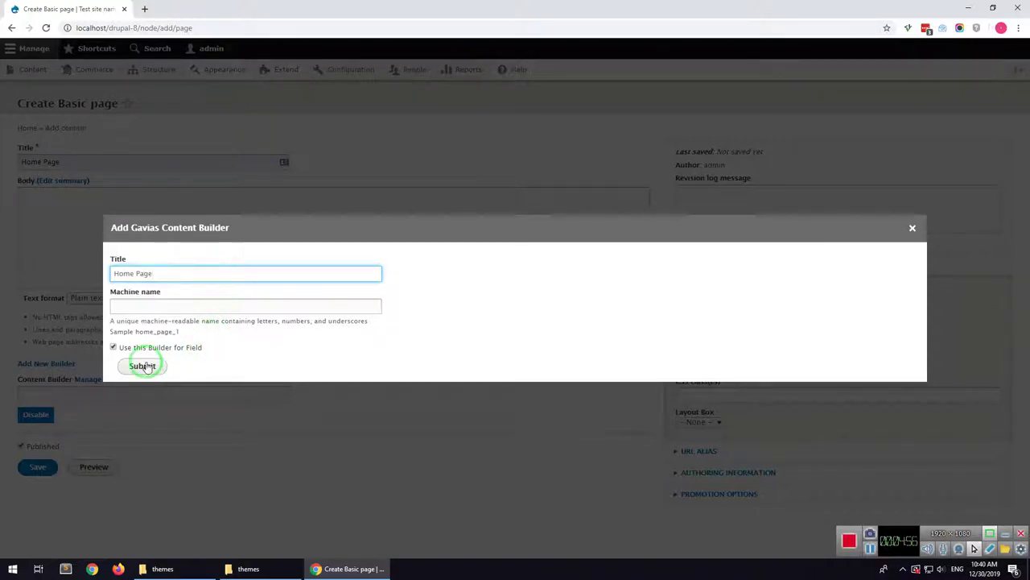
left_click(144, 366)
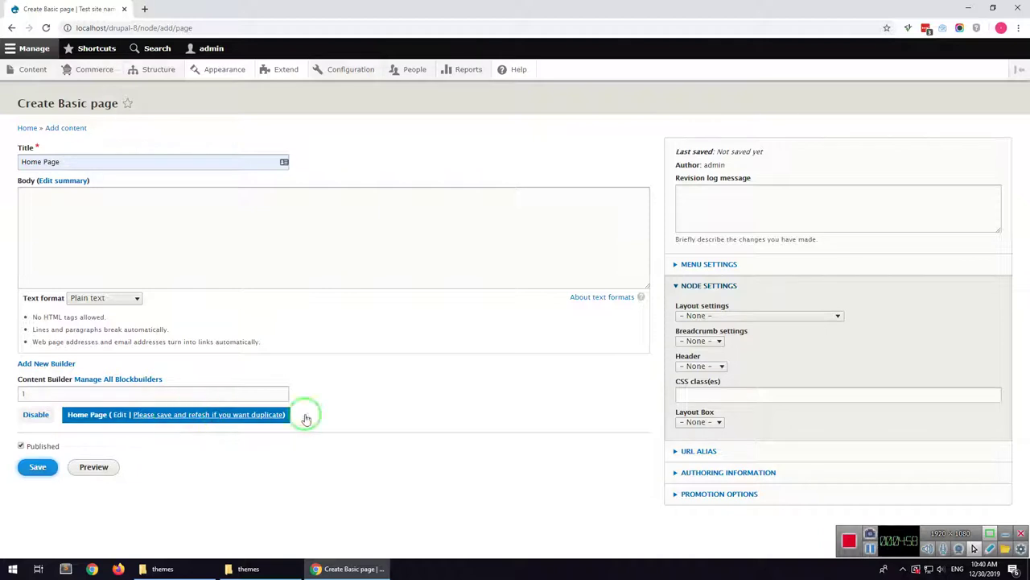
Set the page's layout to Fullwith no sidebar (use for block builder), breadcrumb to Disable and CSS class to hidden-title, and save.
left_click(708, 316)
left_click(713, 336)
left_click(703, 342)
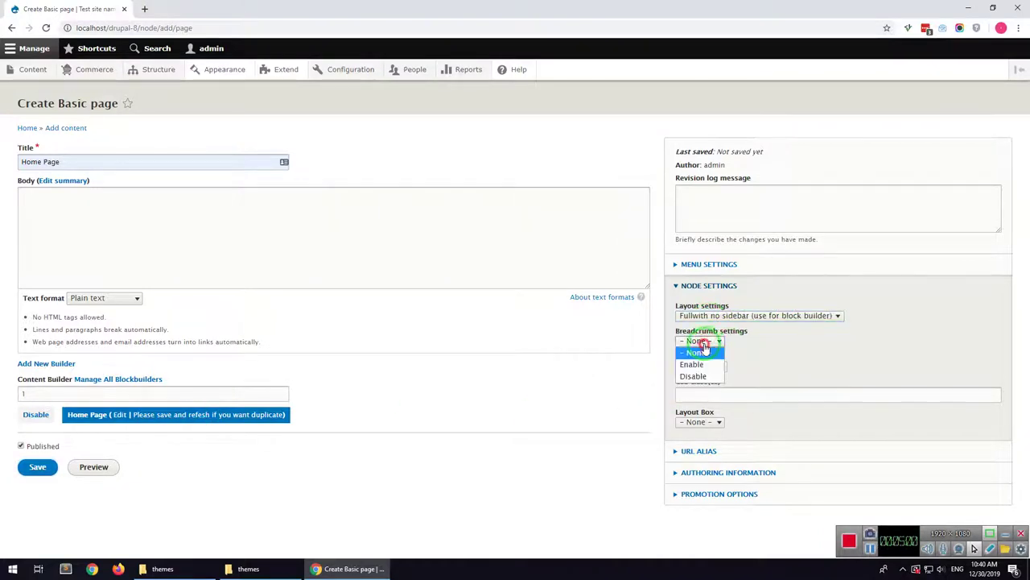
left_click(693, 376)
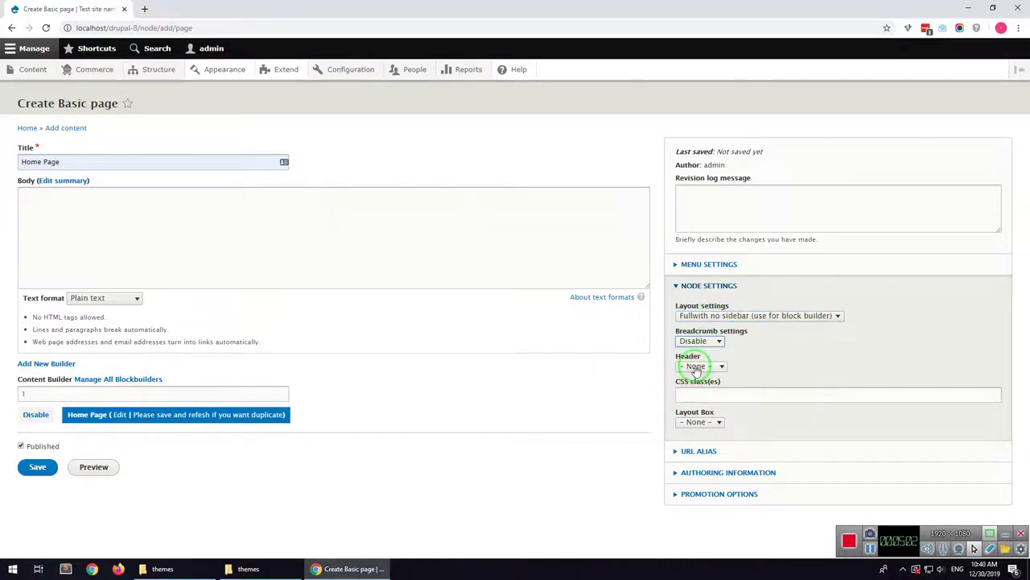
left_click(698, 366)
left_click(696, 376)
left_click(698, 393)
left_click(700, 417)
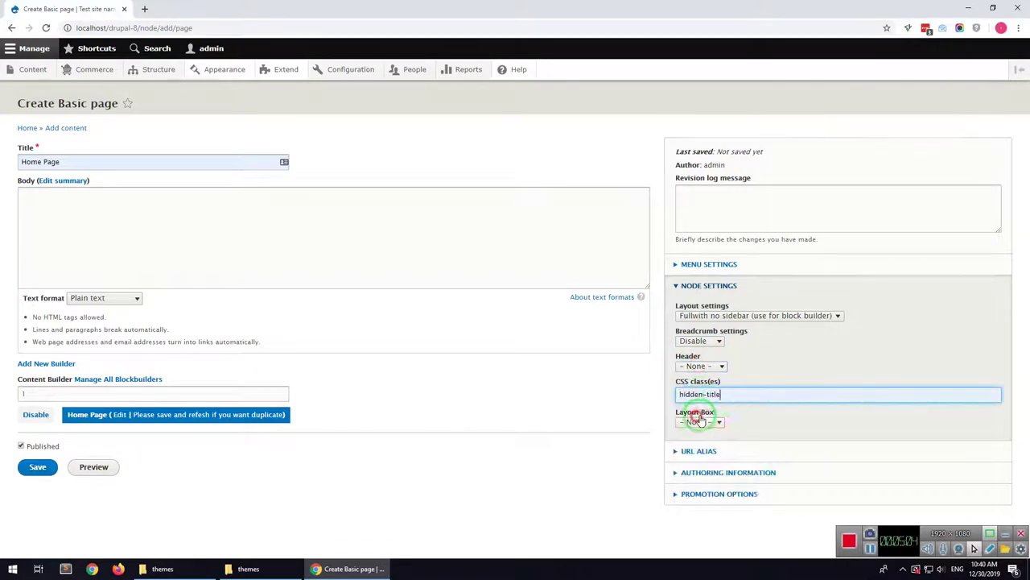
left_click(36, 467)
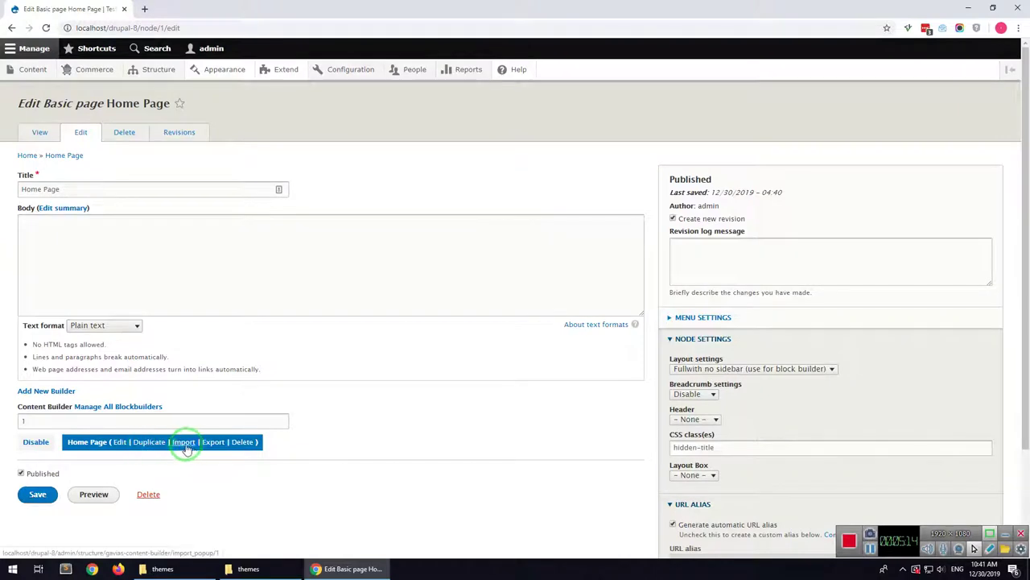
Open the Home Page builder's import form and extract export_content_builder_files.zip from the theme package into its own folder.
left_click(185, 442)
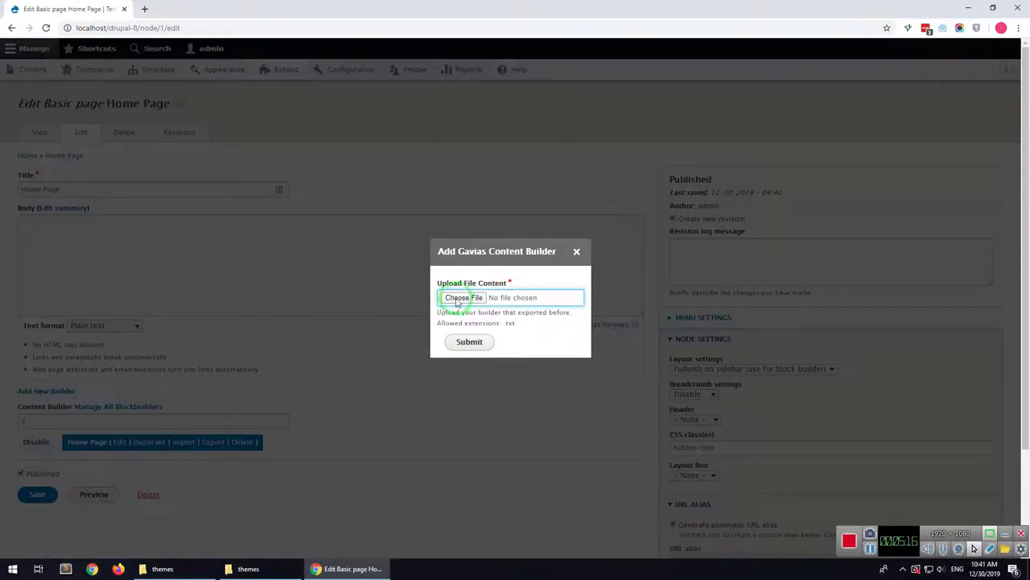
left_click(176, 570)
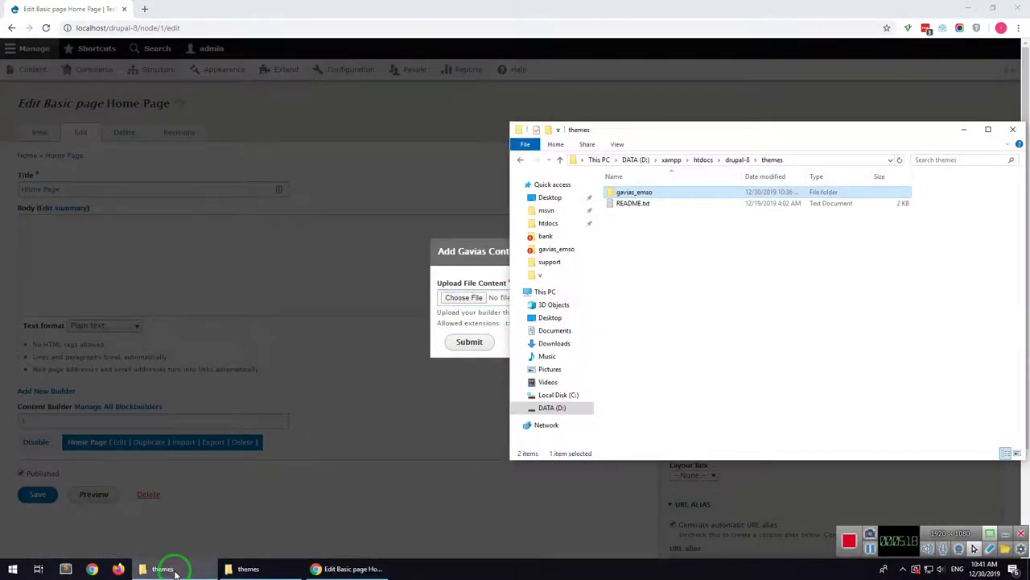
left_click(177, 570)
left_click(244, 568)
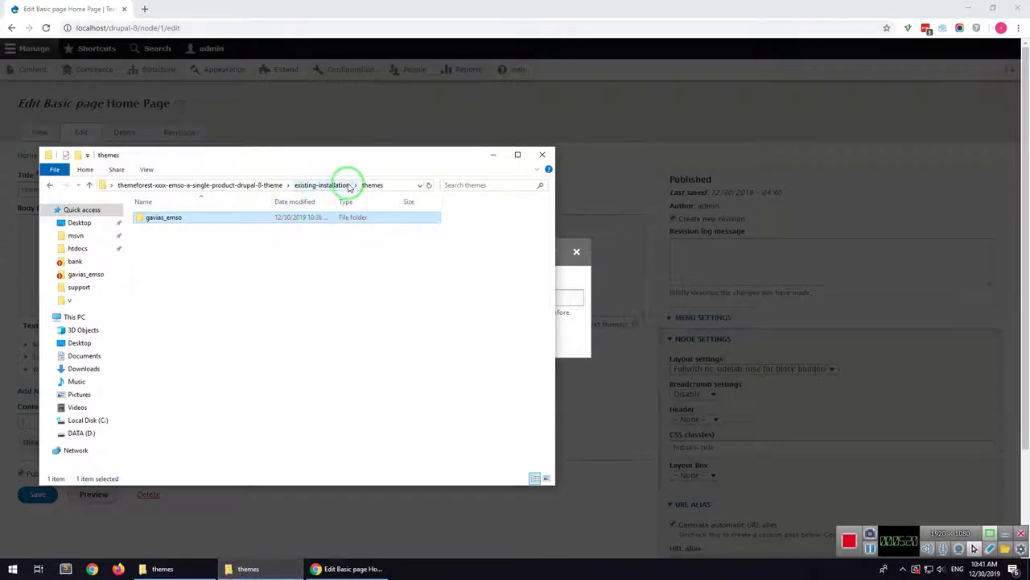
left_click(257, 186)
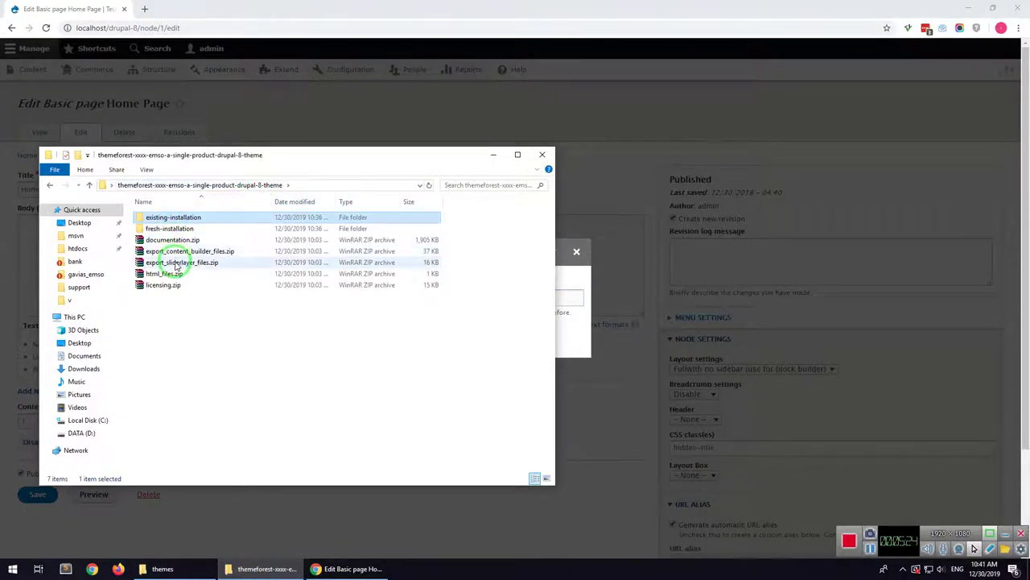
left_click(184, 252)
right_click(180, 255)
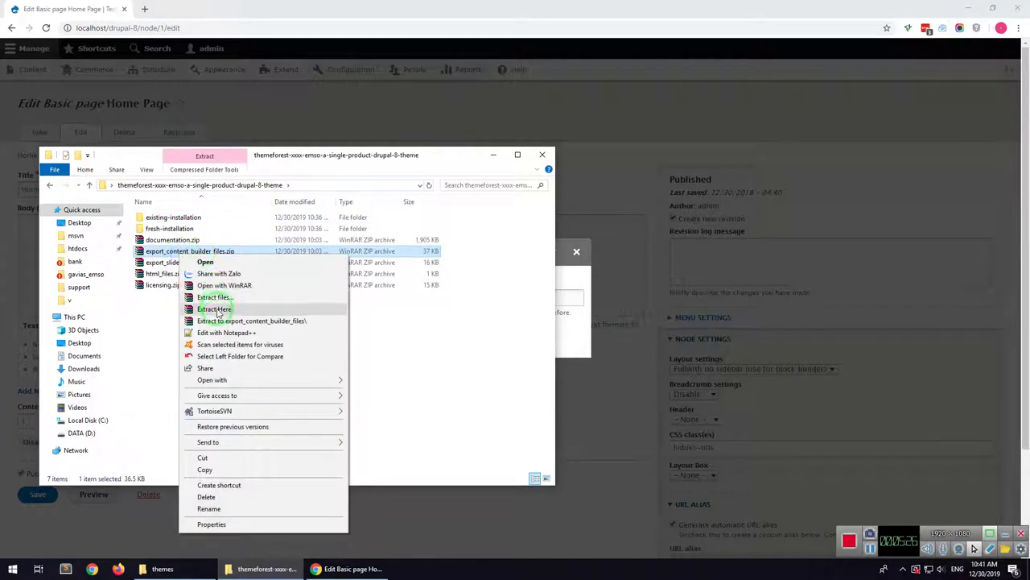
left_click(217, 320)
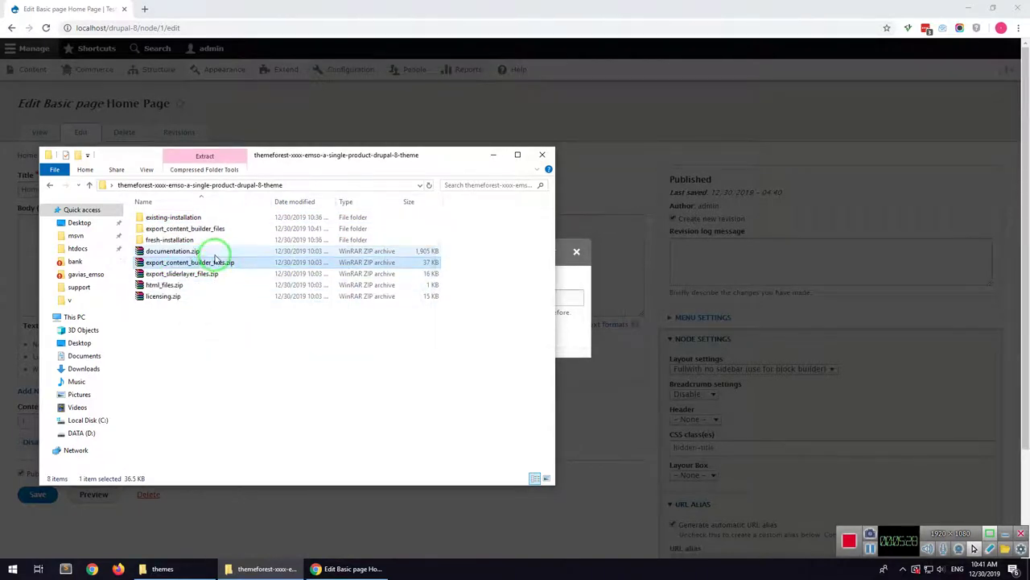
Import home-1.txt from the extracted export_content_builder_files folder into the Home Page builder and view the page in a new tab.
double_click(198, 229)
double_click(193, 218)
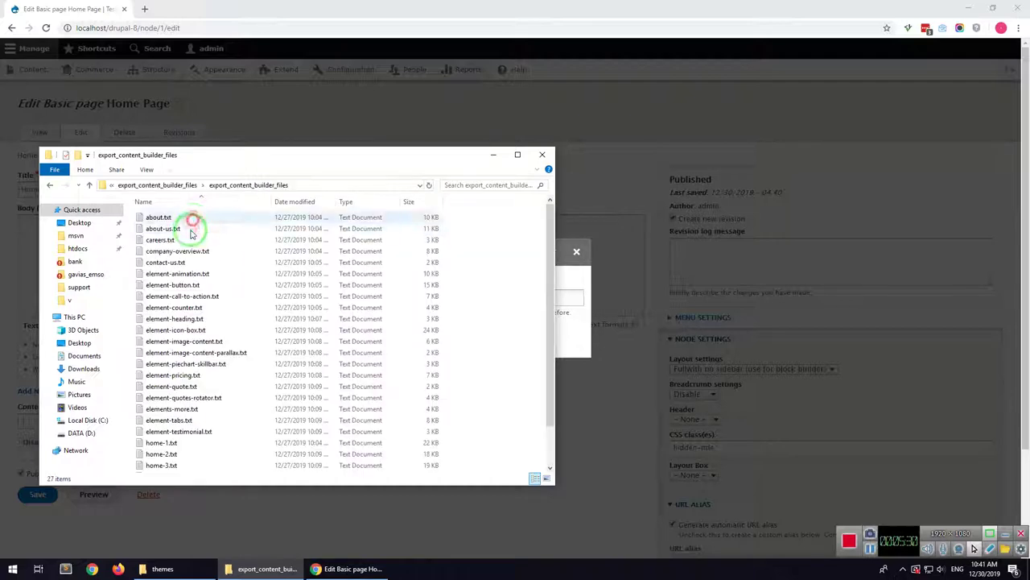
left_click_drag(186, 158, 674, 157)
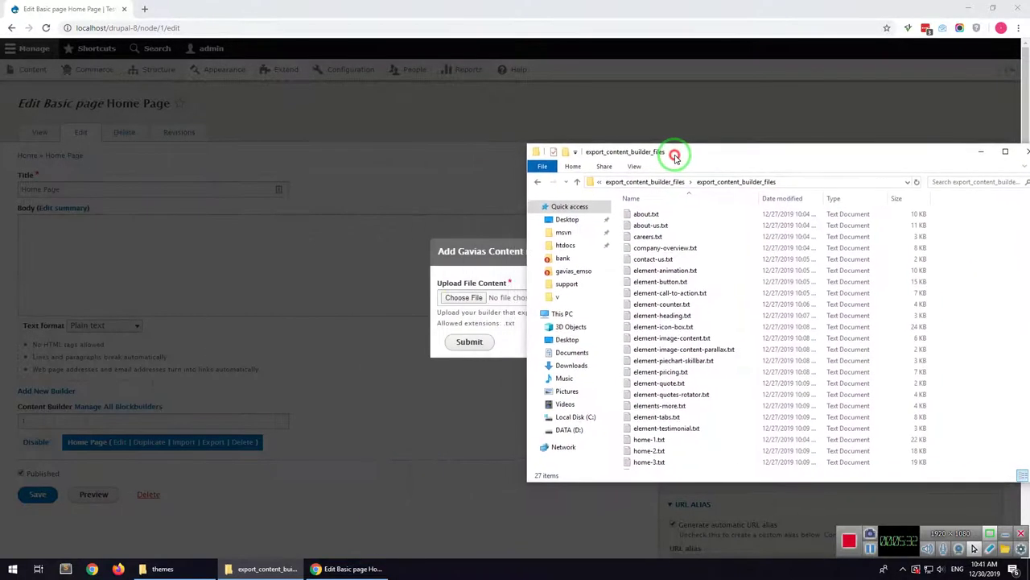
scroll(650, 361, "down", 1)
left_click(649, 407)
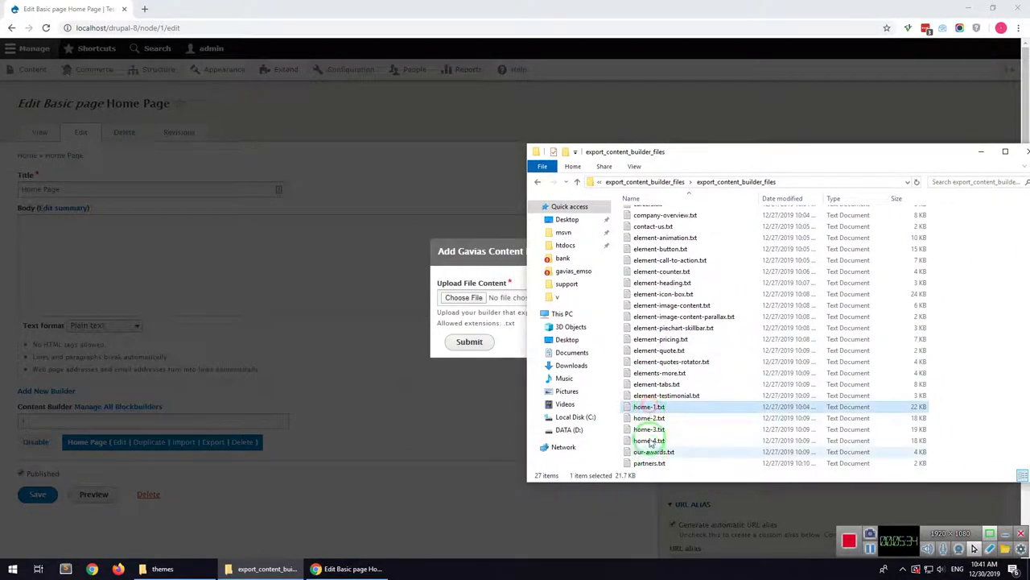
left_click_drag(649, 406, 508, 297)
left_click(470, 342)
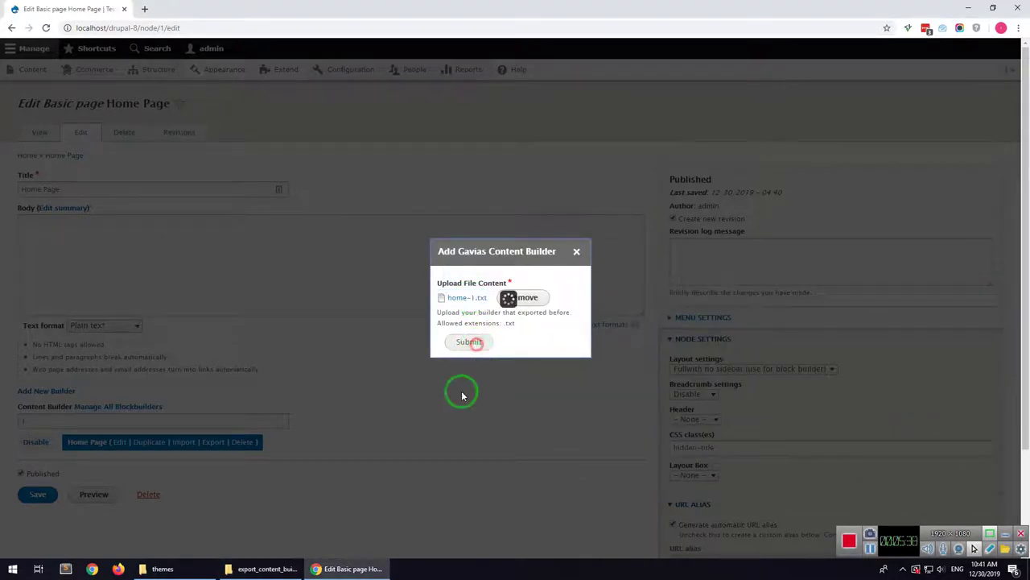
right_click(44, 137)
left_click(165, 139)
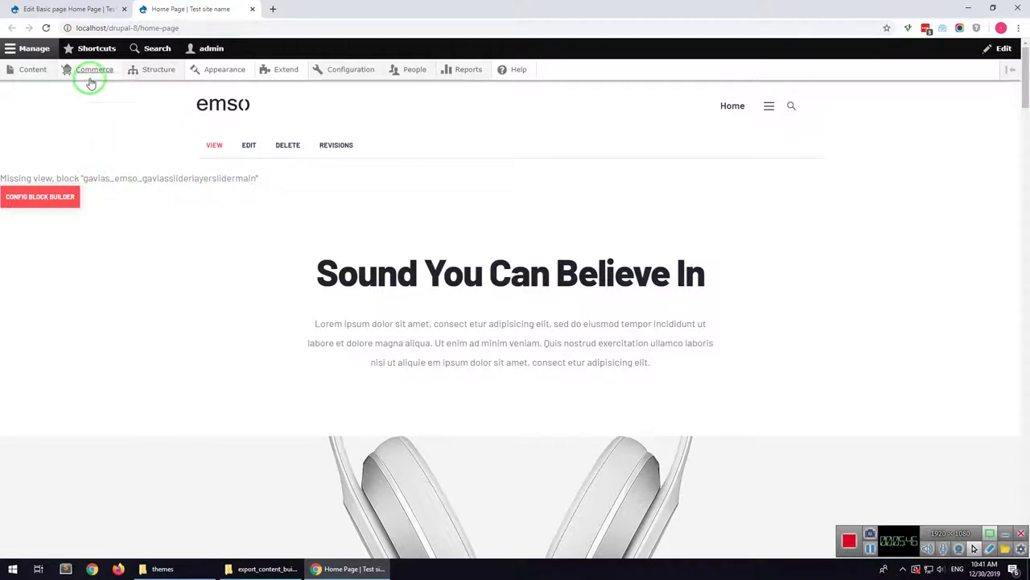
Create a Gavias Slider Layer group titled Slider main.
mouse_move(149, 82)
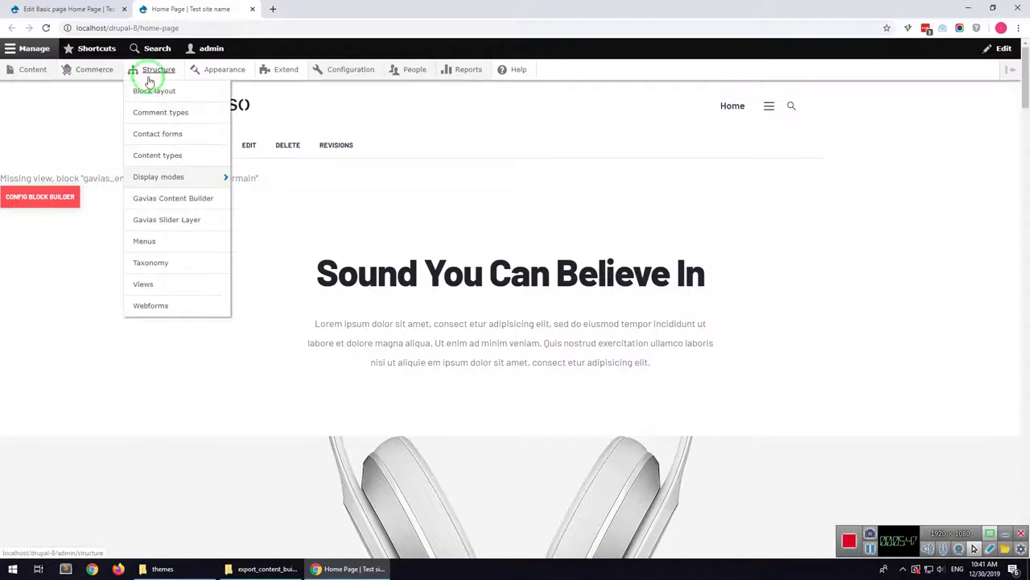
left_click(163, 219)
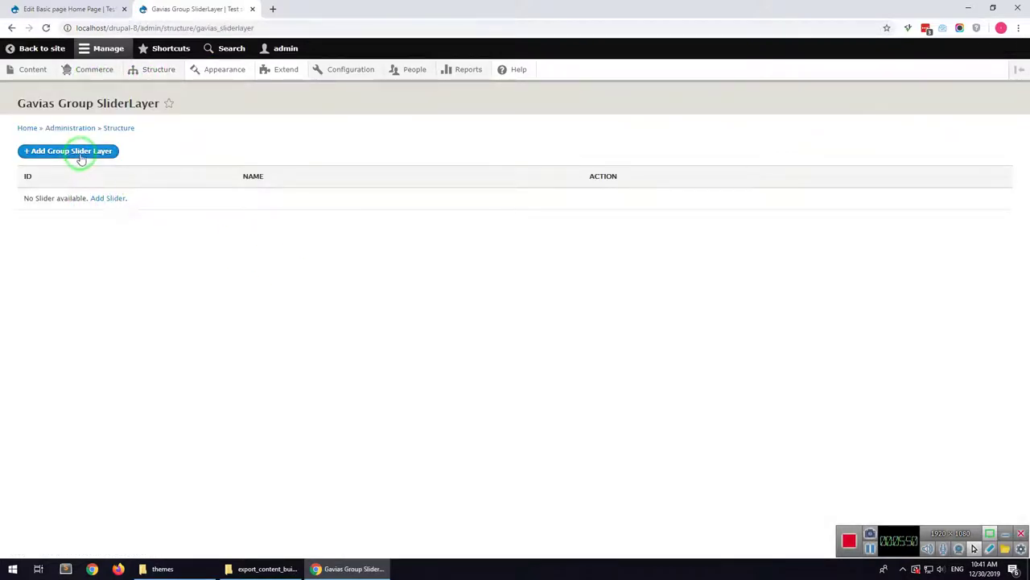
left_click(107, 162)
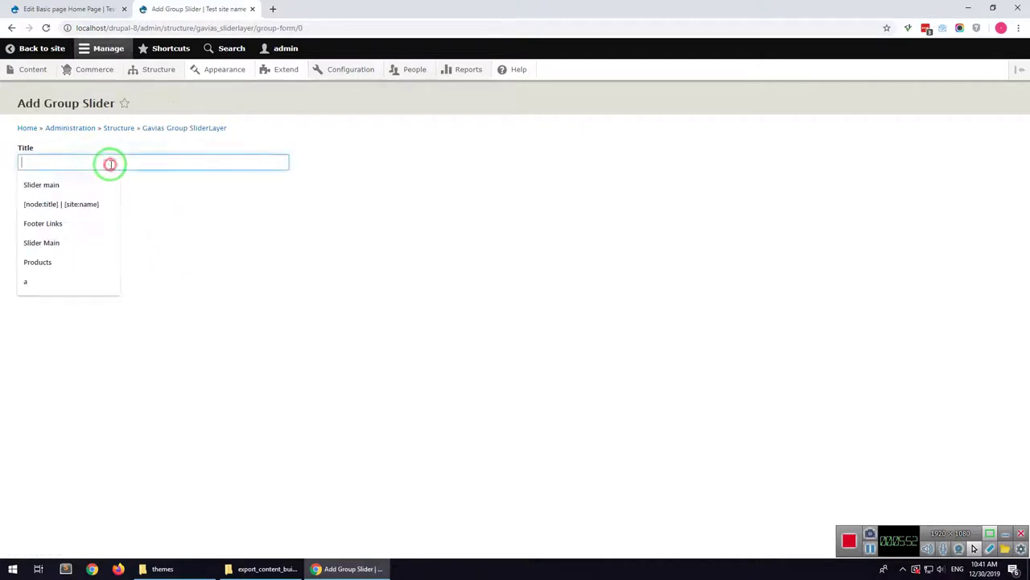
left_click(72, 185)
left_click(46, 184)
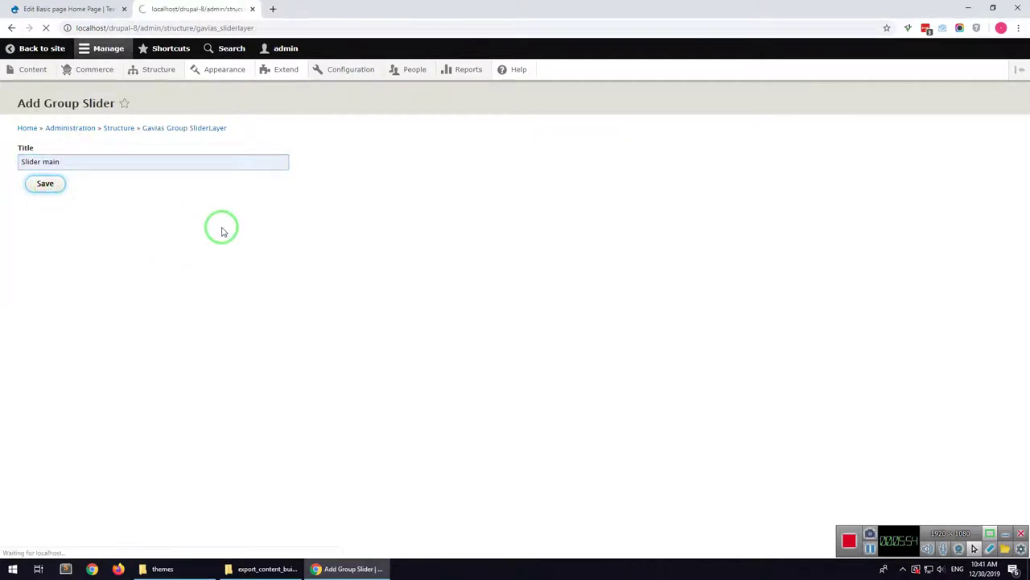
Open the import form for the Slider main group and extract export_sliderlayer_files.zip in the theme package folder.
left_click(444, 232)
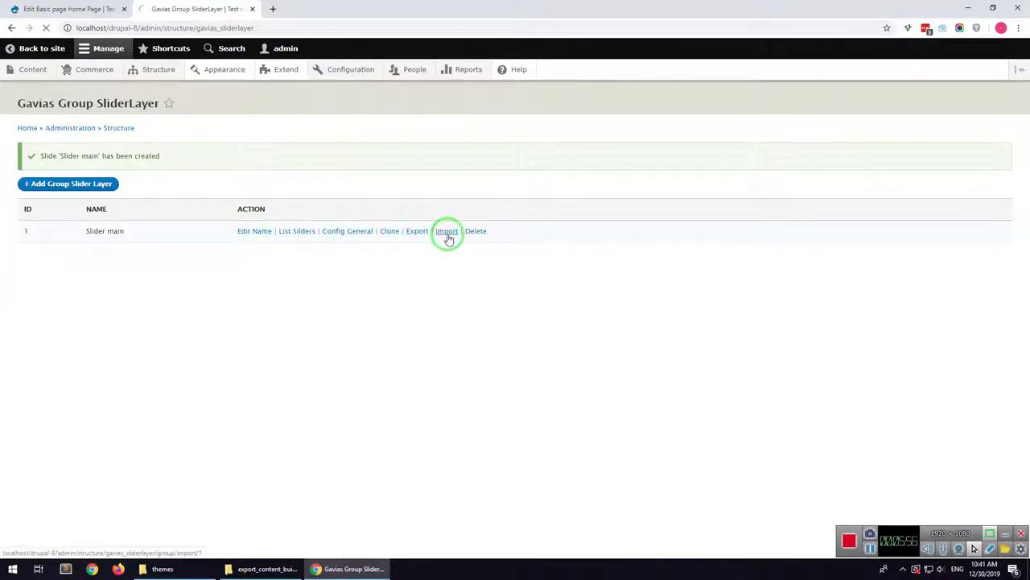
left_click(254, 569)
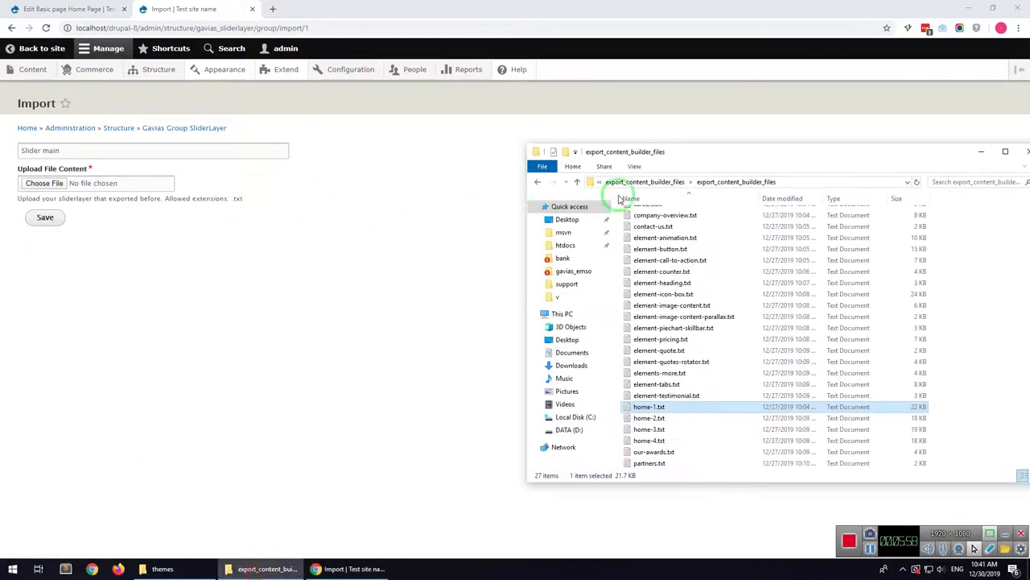
left_click(659, 184)
left_click(702, 184)
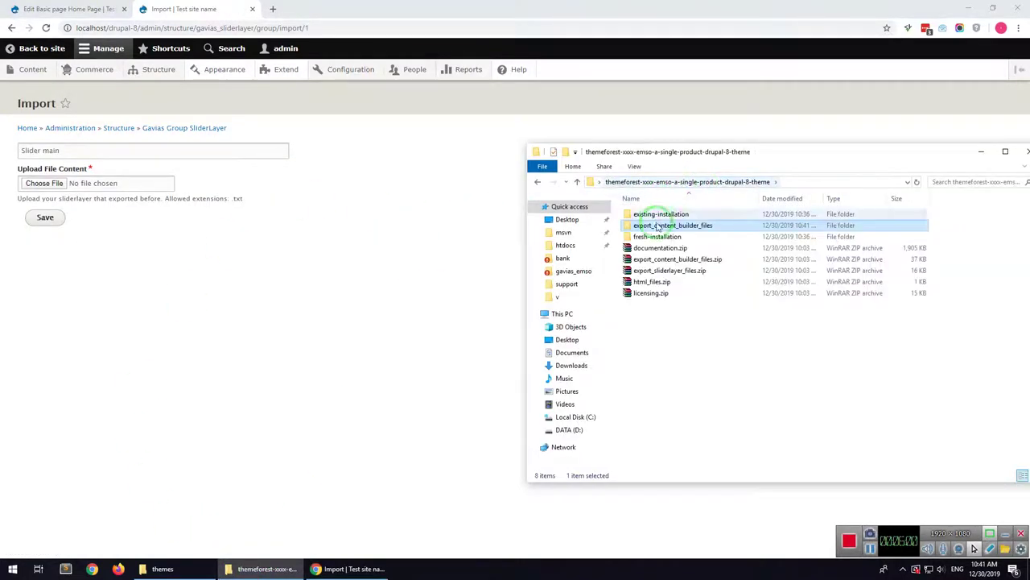
left_click(674, 273)
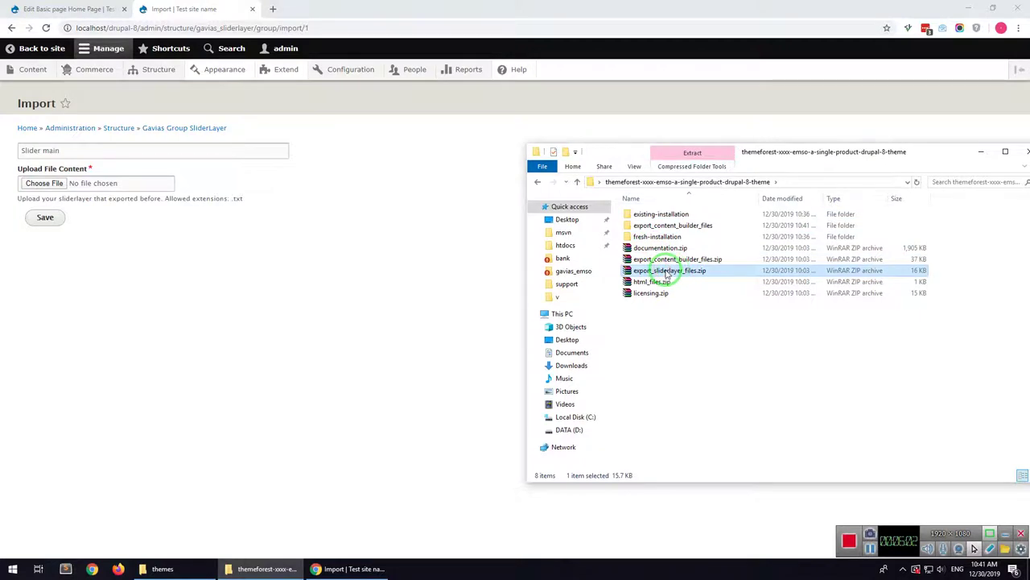
right_click(668, 272)
left_click(703, 322)
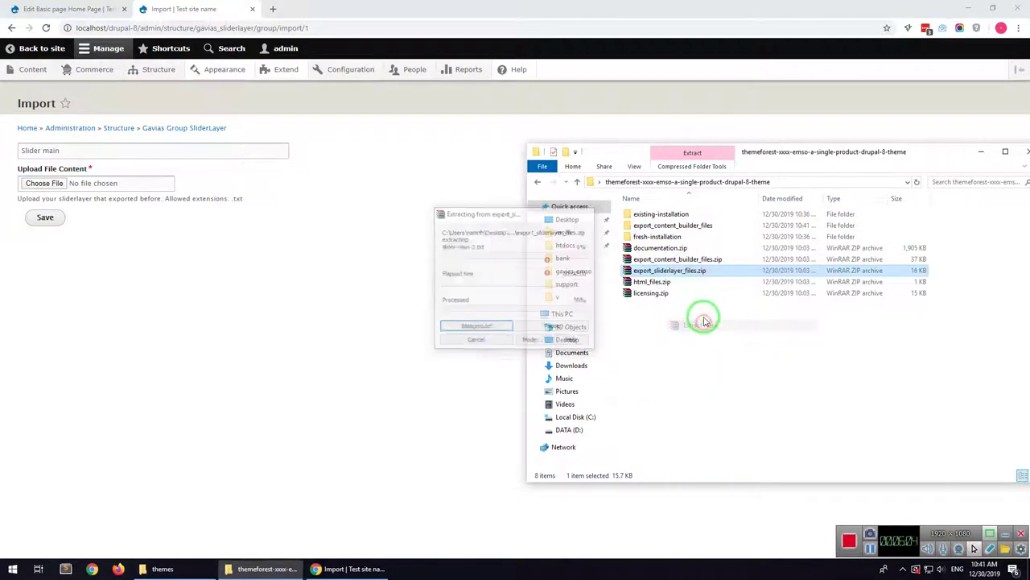
Import slider-main-1.txt from the extracted export_sliderlayer_files folder into the Slider main group.
double_click(667, 238)
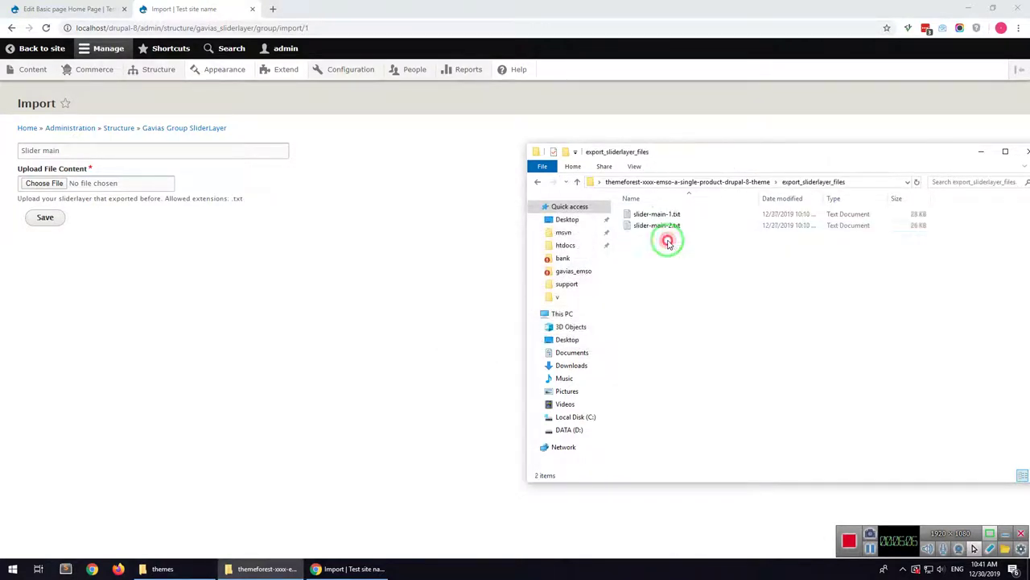
left_click_drag(658, 214, 45, 182)
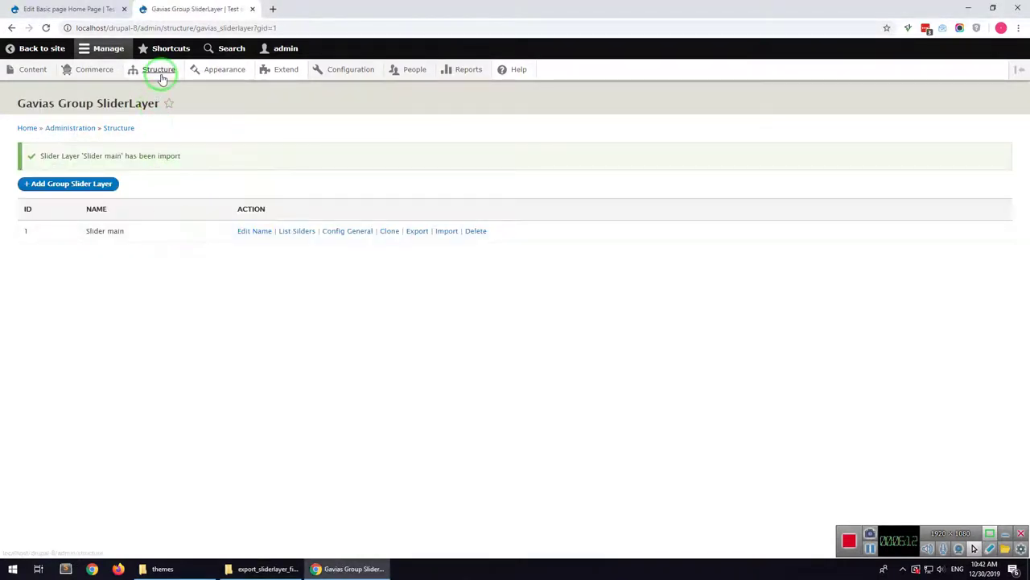
Place the Gavias SliderLayer - Slider main block in the Other region of the Gavias Emso theme with its title display turned off.
mouse_move(159, 69)
scroll(258, 342, "down", 15)
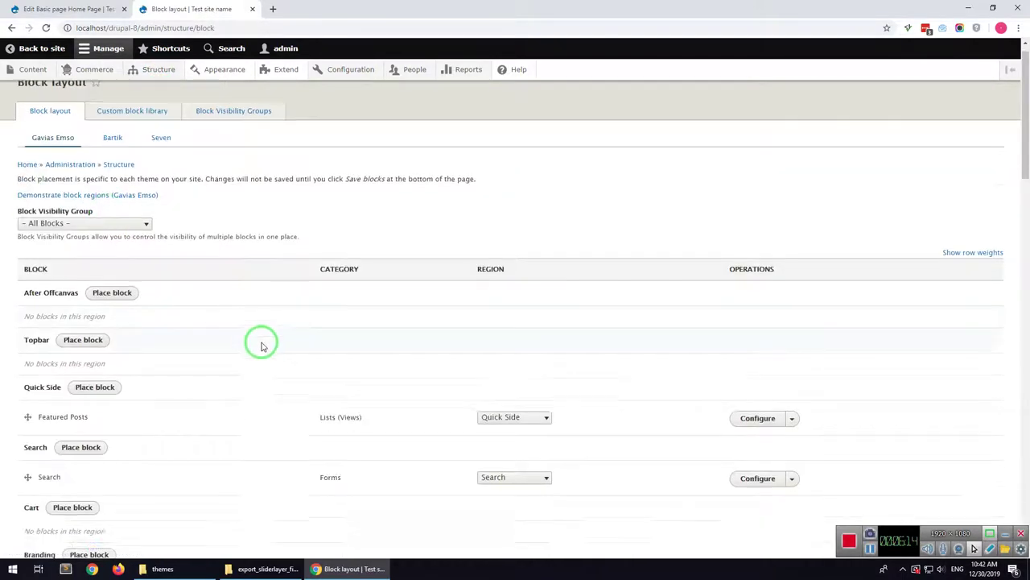
scroll(258, 342, "down", 3)
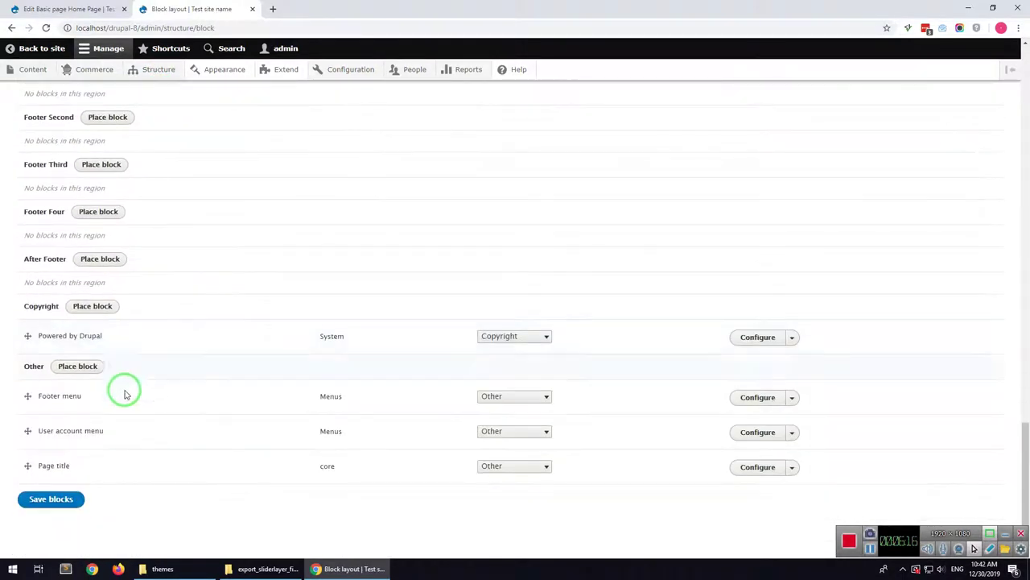
left_click(85, 372)
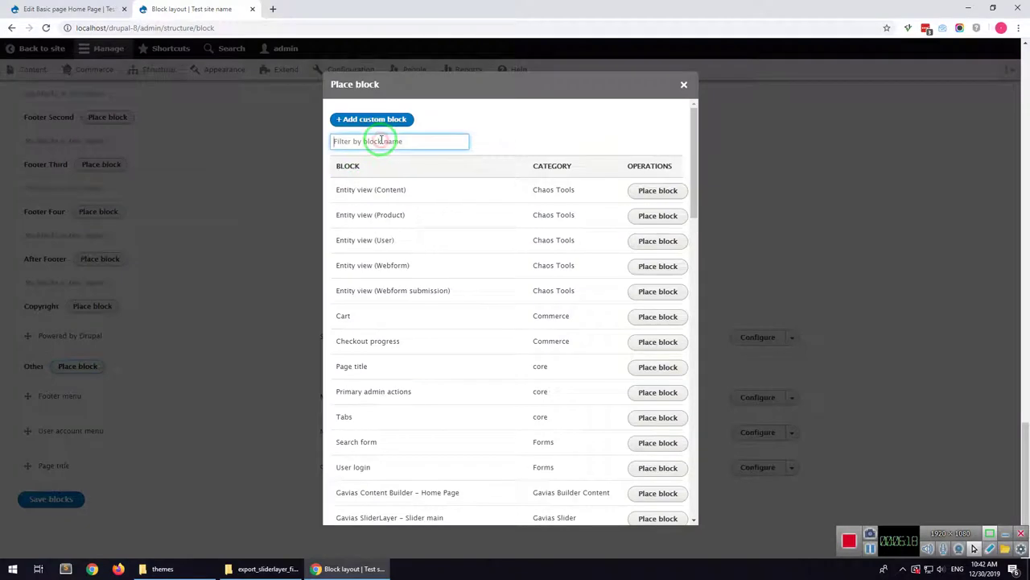
type("slide")
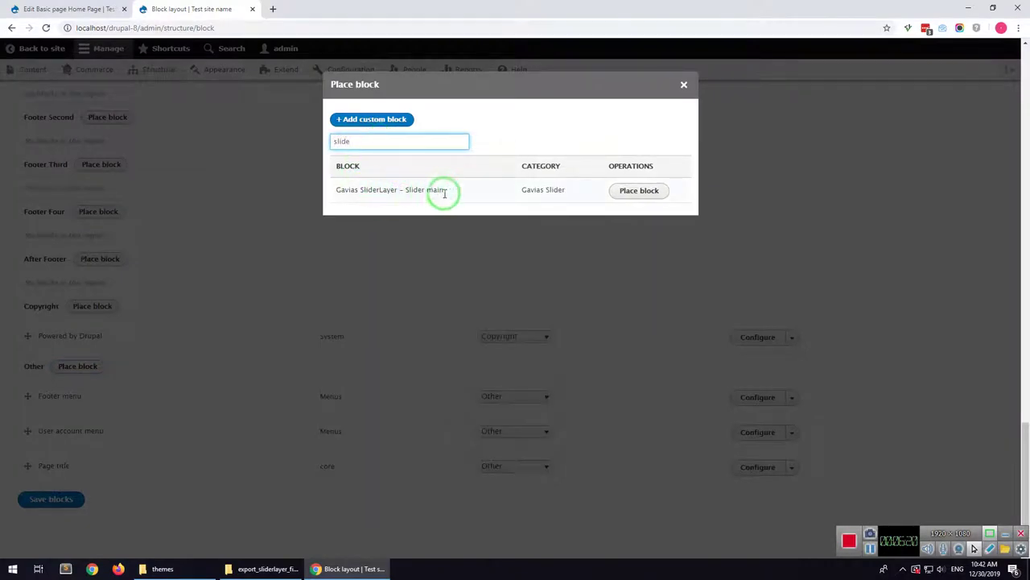
left_click(623, 191)
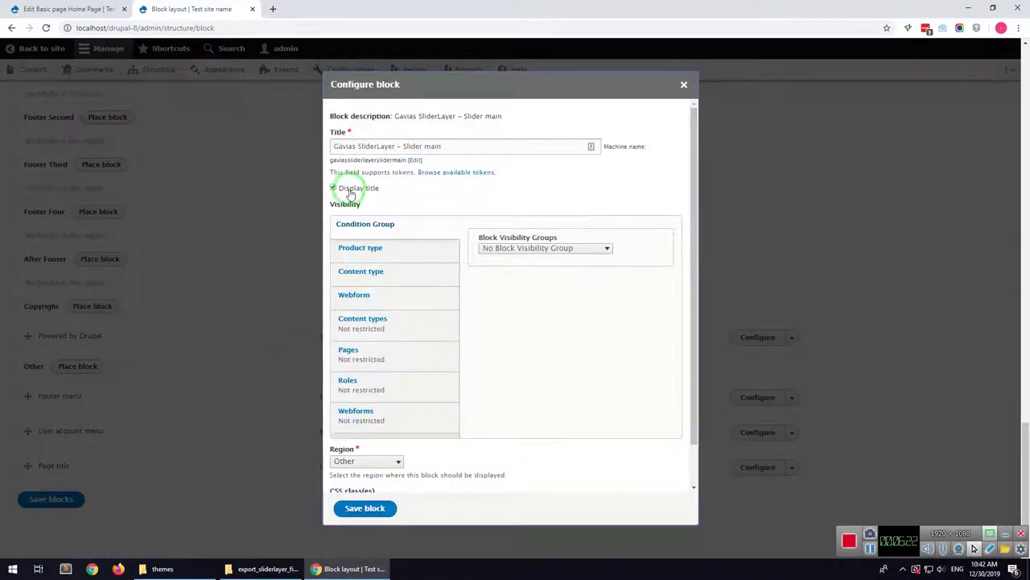
left_click(350, 193)
left_click(364, 507)
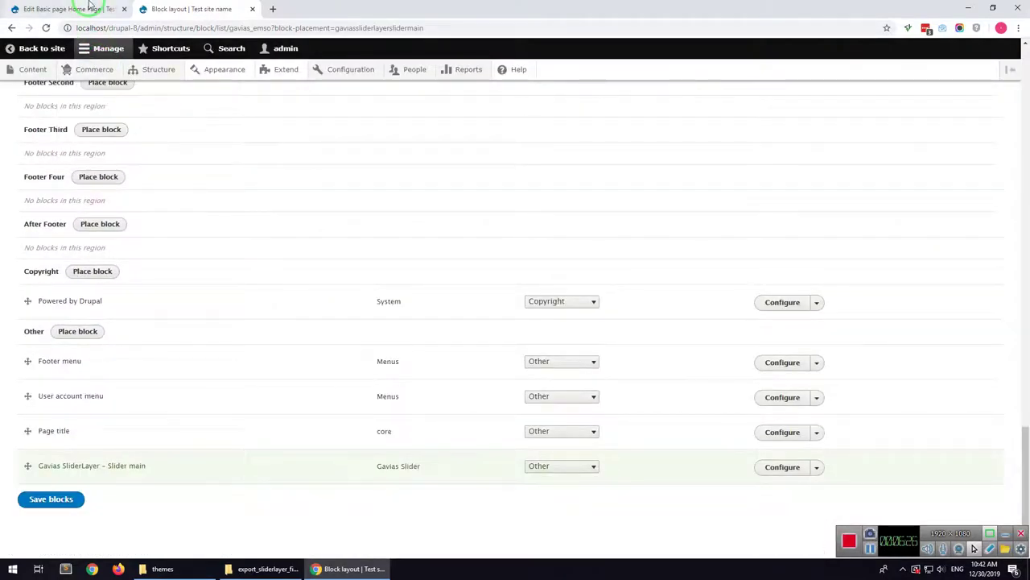
In the Home Page builder, set the Slider row's Drupal Block to Gavias SliderLayer - Slider main and save the configuration.
left_click(72, 8)
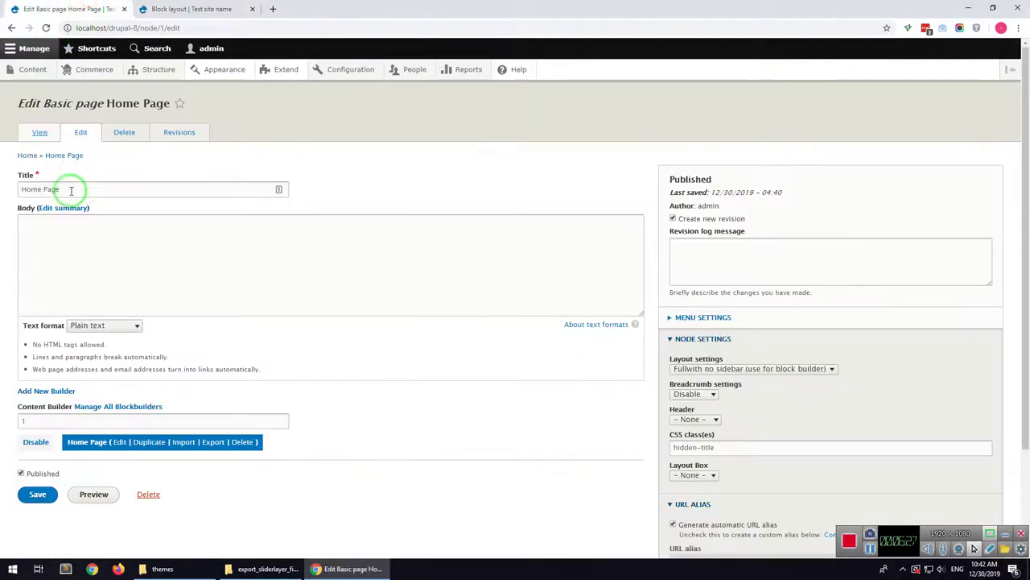
middle_click(46, 134)
left_click(281, 9)
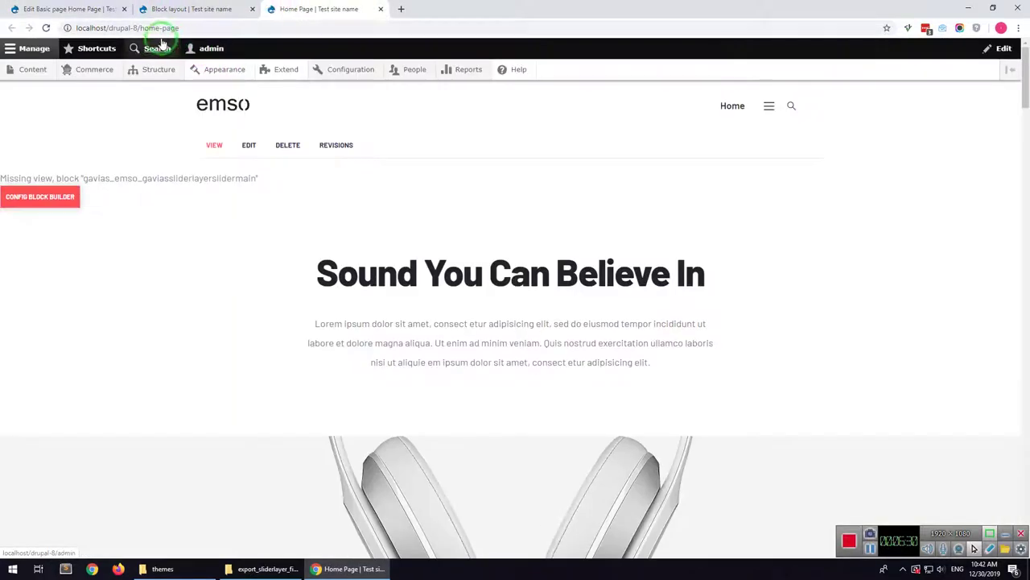
left_click(62, 197)
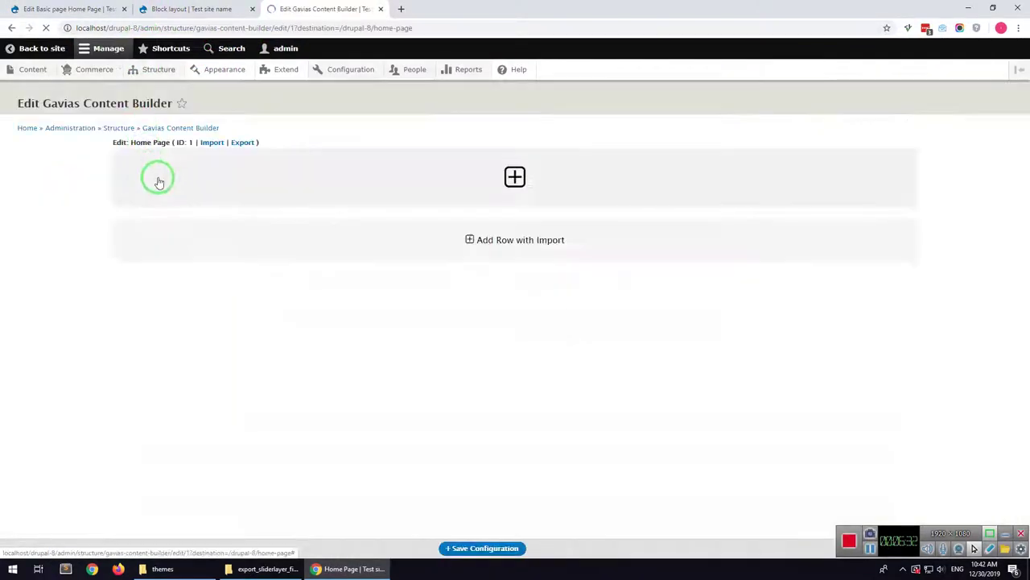
left_click(150, 207)
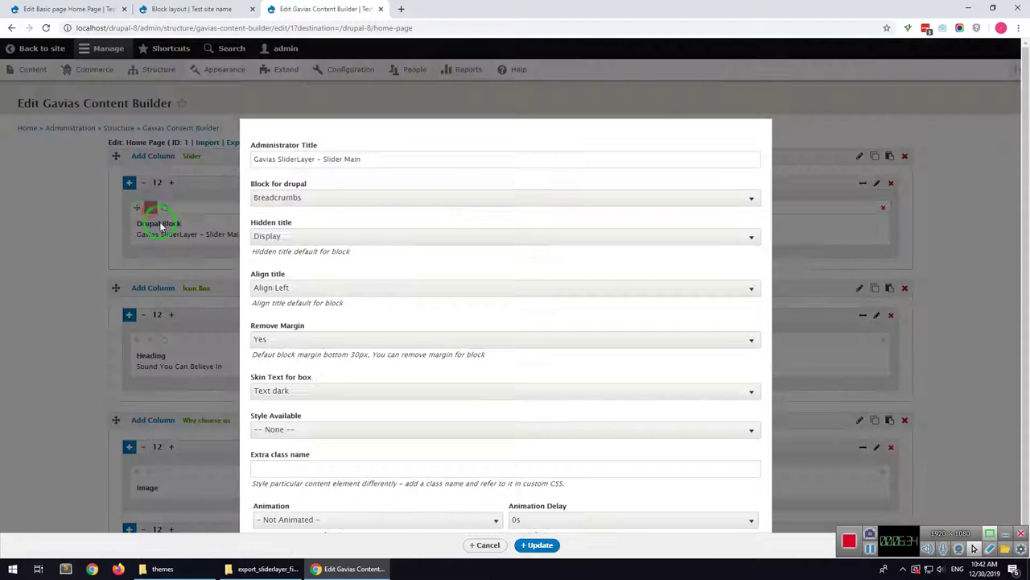
left_click(261, 200)
left_click(300, 282)
left_click(538, 546)
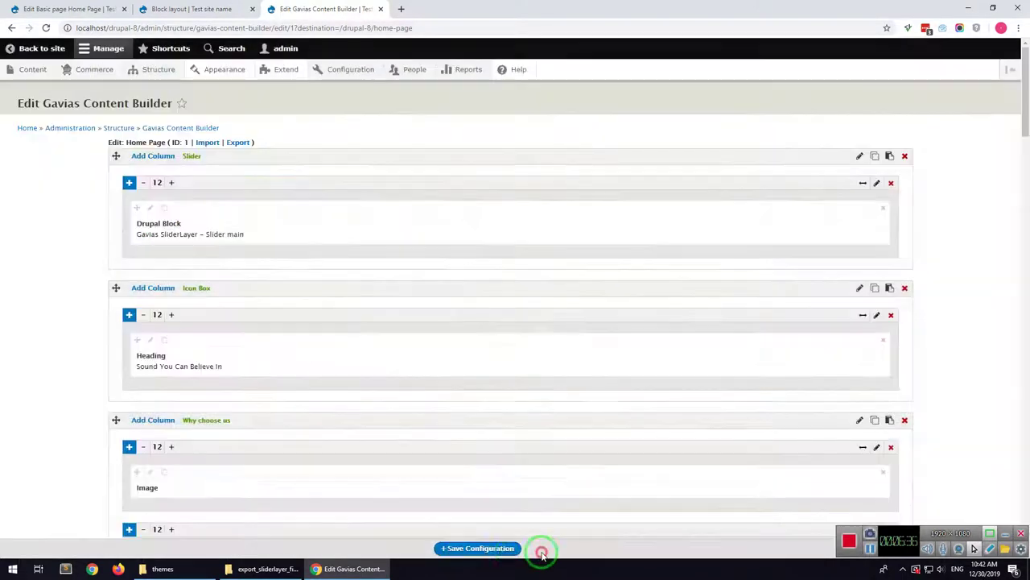
left_click(506, 551)
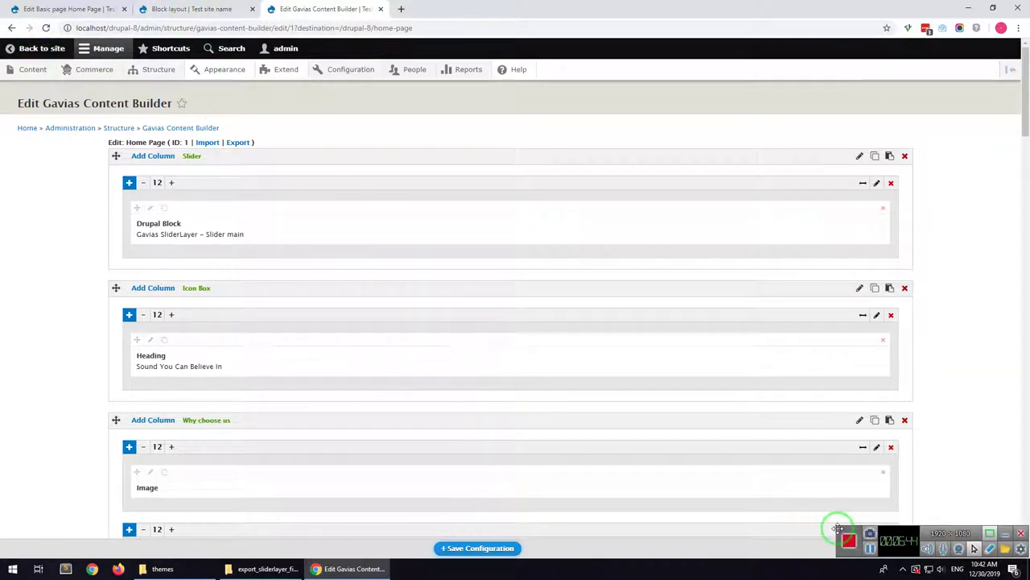
Reload the builder, return to the home page and check the slides of its main slider.
left_click(46, 28)
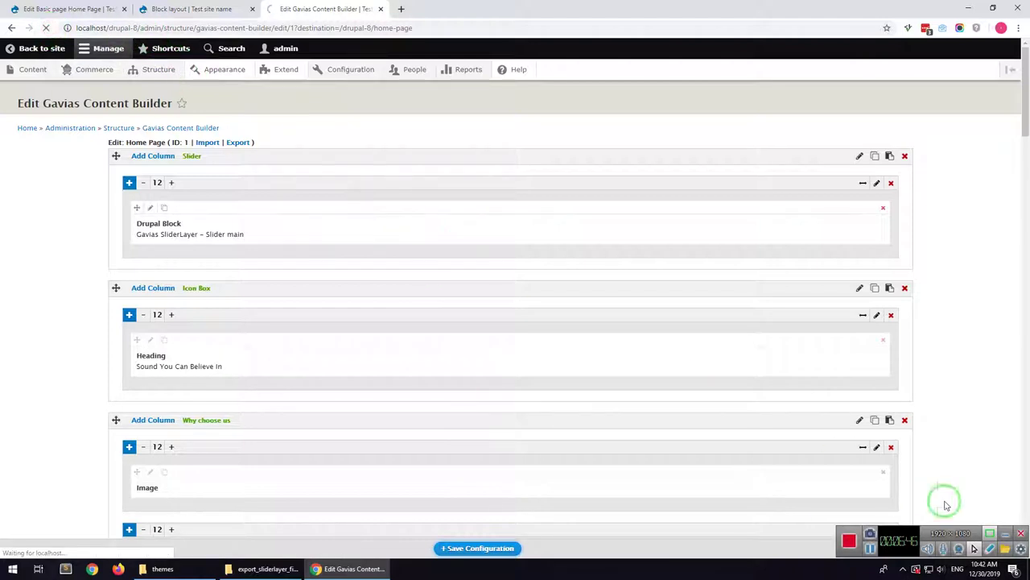
left_click(1007, 535)
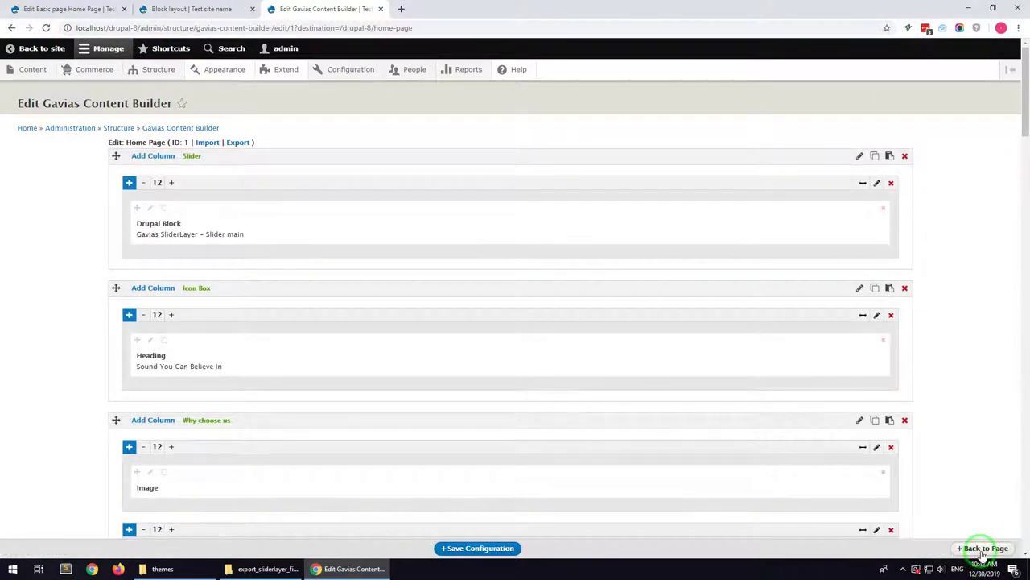
left_click(984, 550)
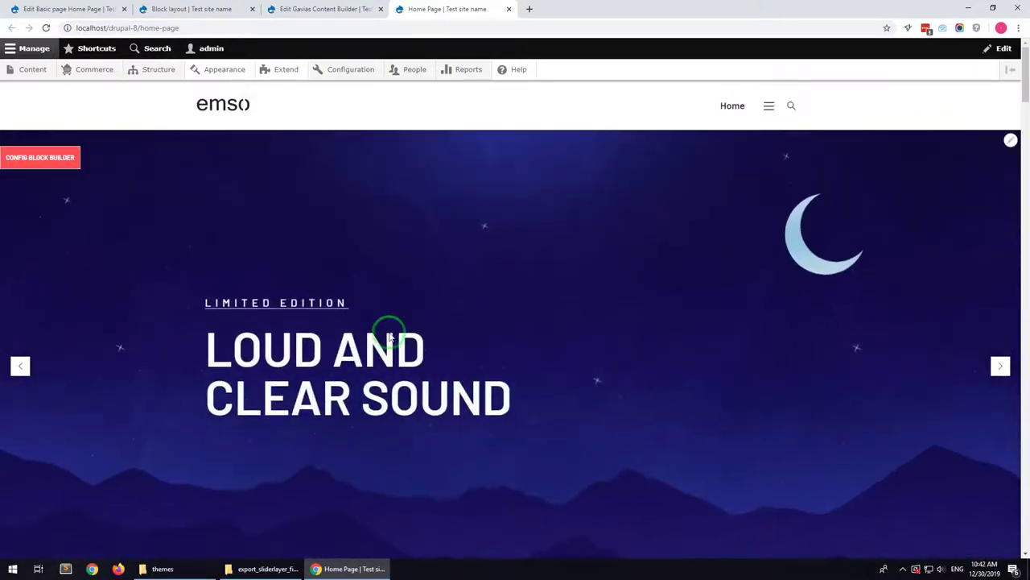
scroll(369, 392, "down", 4)
scroll(369, 392, "up", 3)
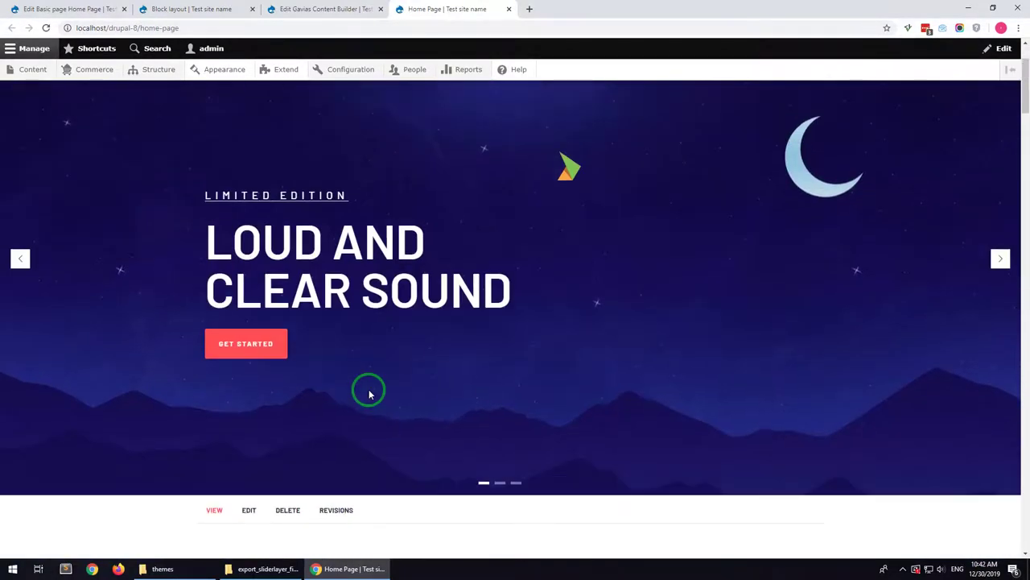
scroll(369, 392, "down", 3)
scroll(368, 392, "up", 5)
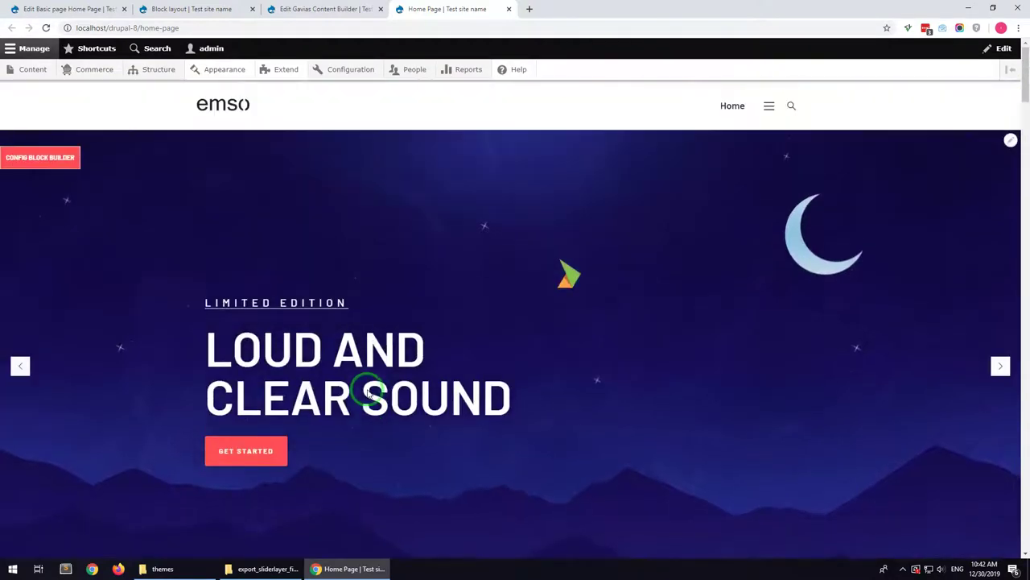
key("F5")
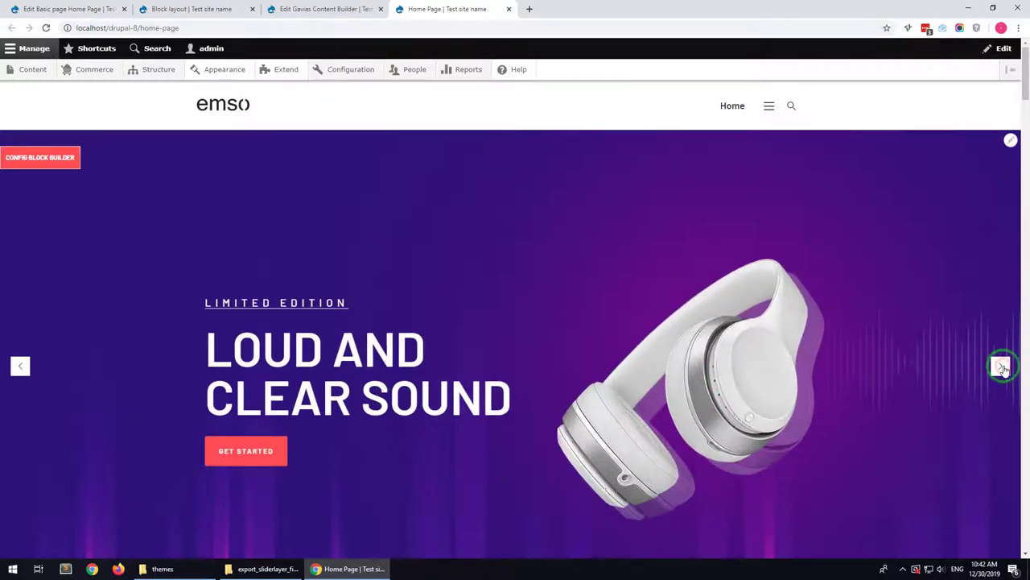
left_click(1002, 368)
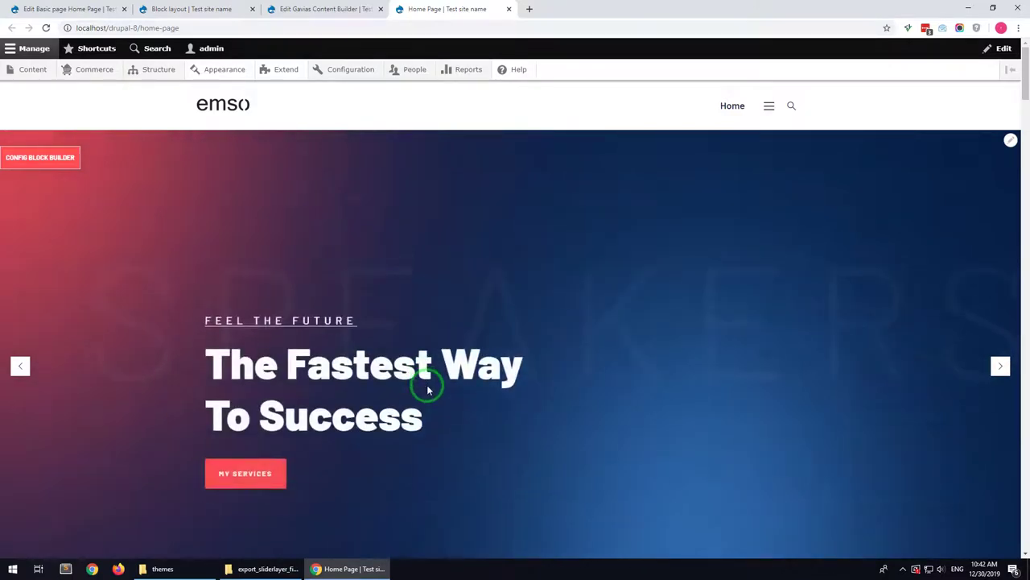
Examine the home page sections below the slider, down to the newsletter signup and footer.
scroll(426, 388, "down", 15)
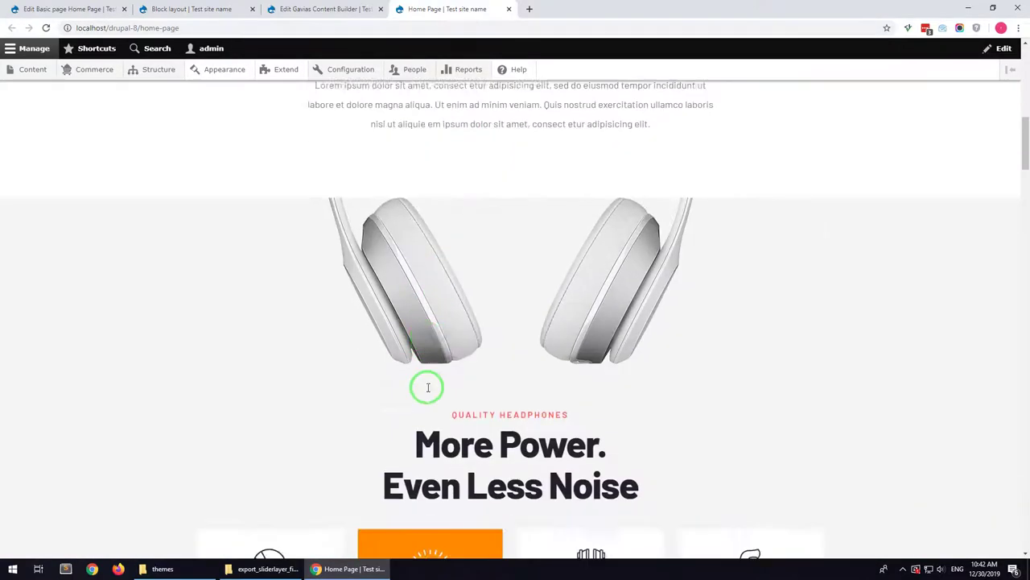
scroll(427, 390, "down", 20)
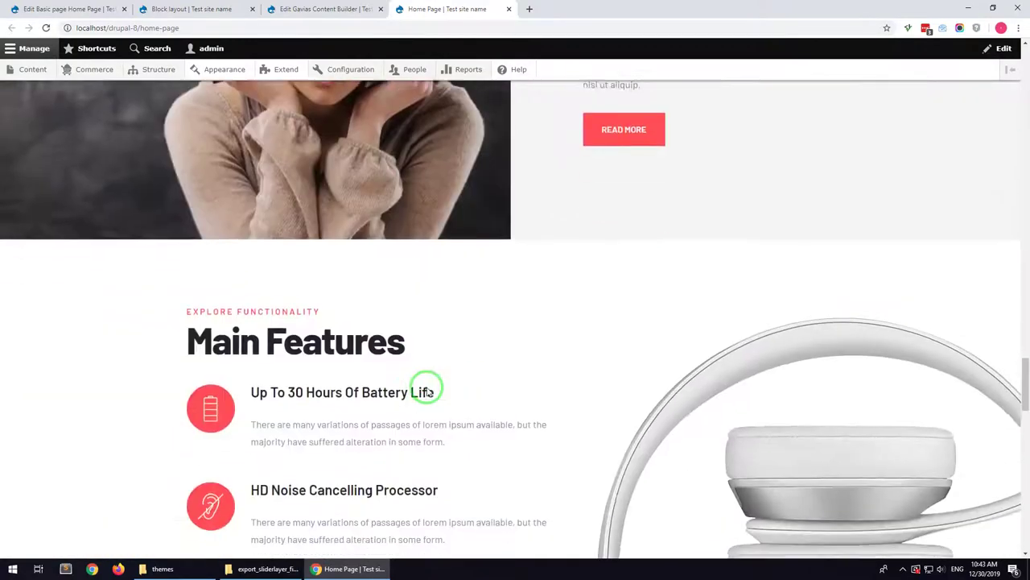
scroll(427, 390, "down", 5)
scroll(427, 390, "up", 10)
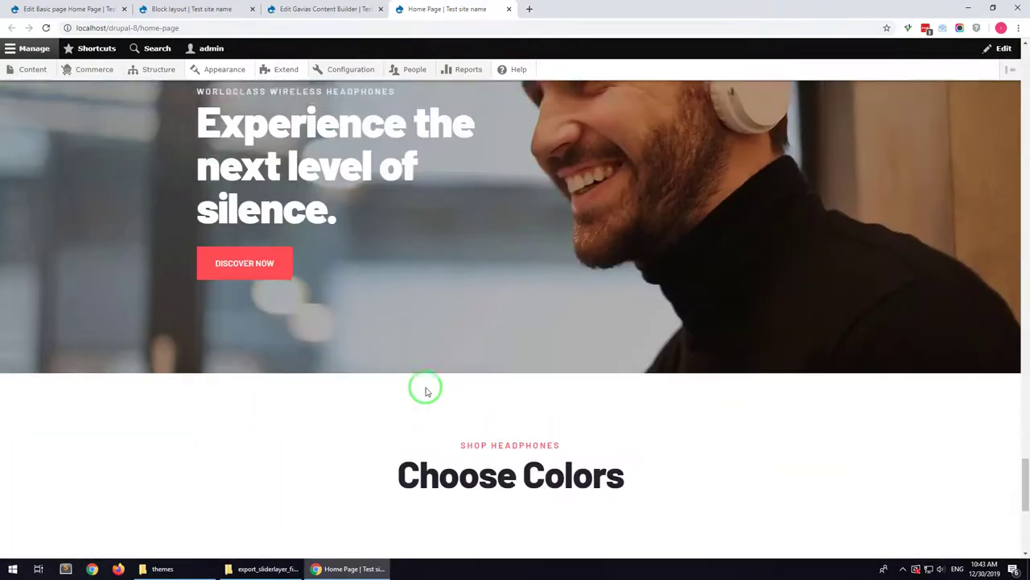
scroll(427, 391, "up", 20)
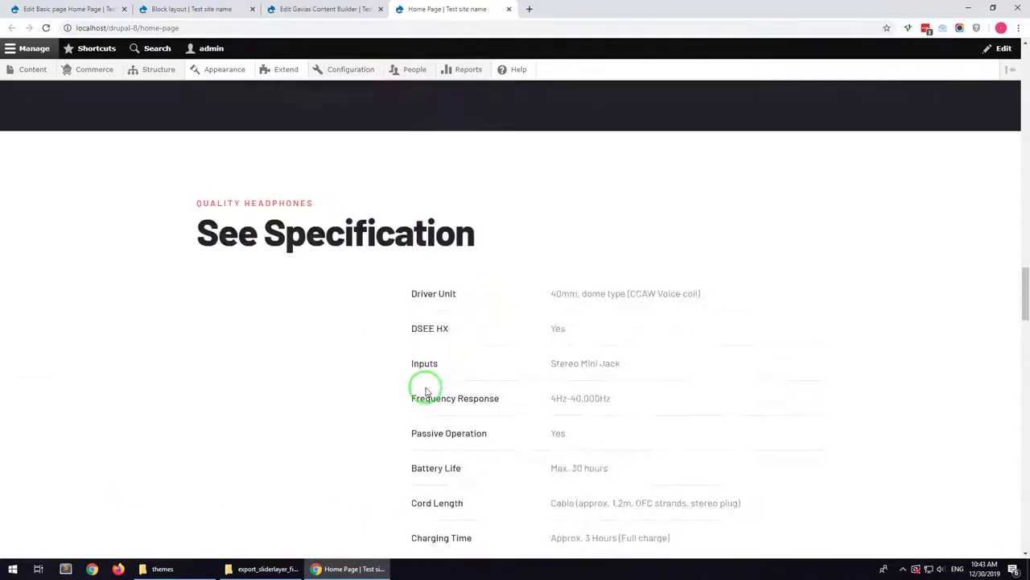
scroll(426, 390, "up", 20)
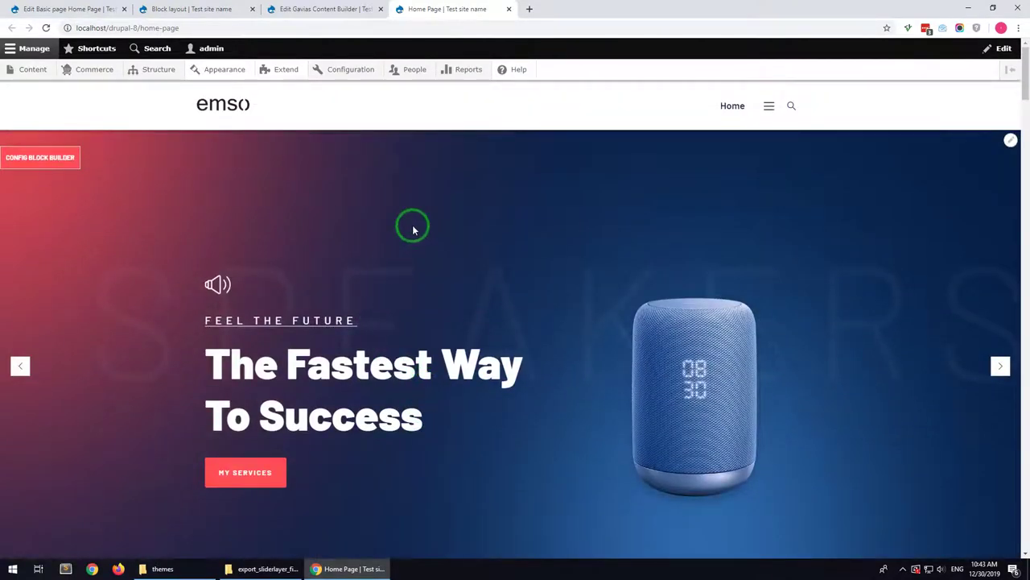
left_click_drag(1024, 89, 1016, 525)
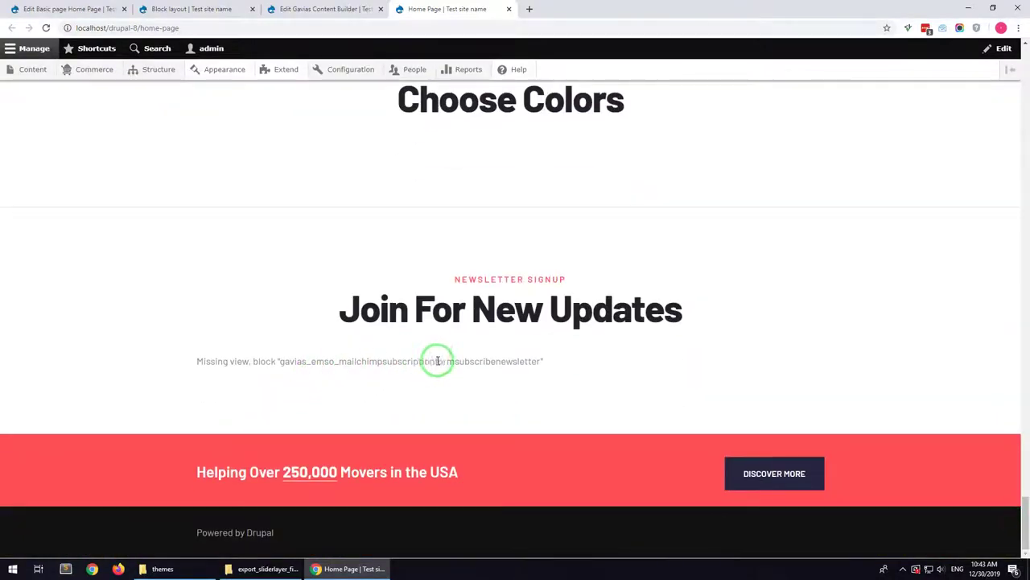
scroll(193, 202, "up", 2)
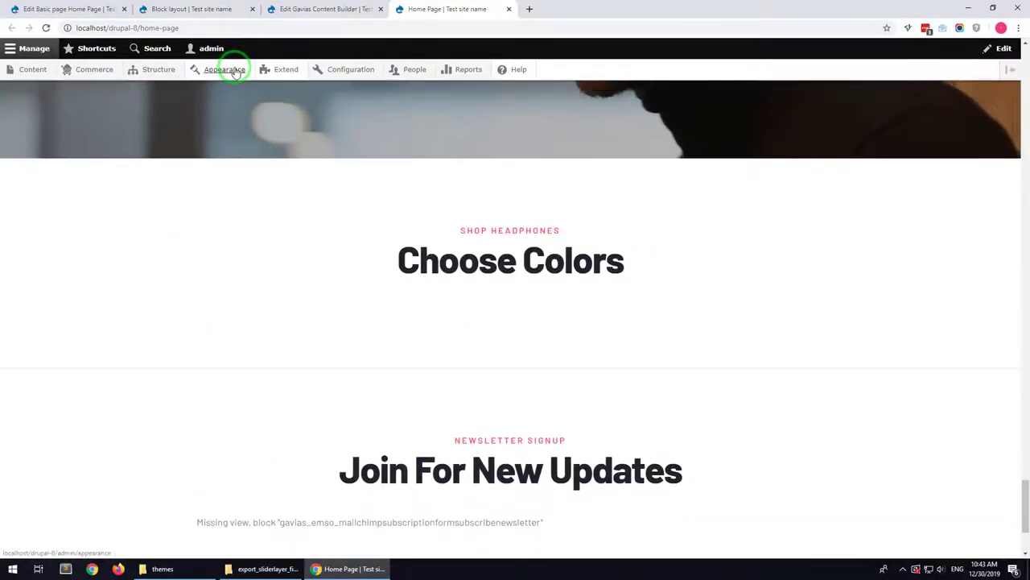
Open the Mailchimp web service settings in a new tab, enter the Mailchimp API key and save the configuration.
mouse_move(332, 72)
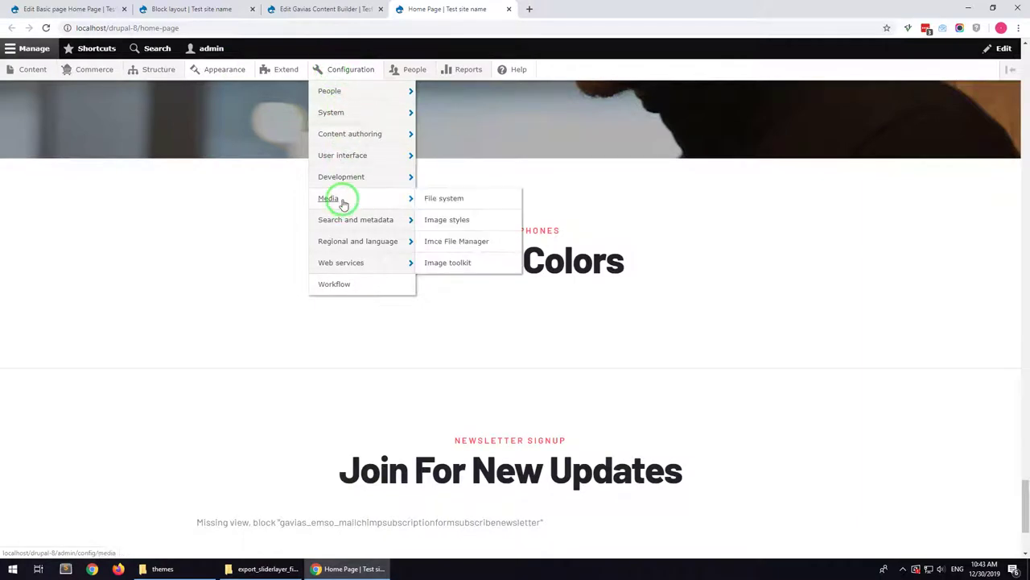
mouse_move(353, 267)
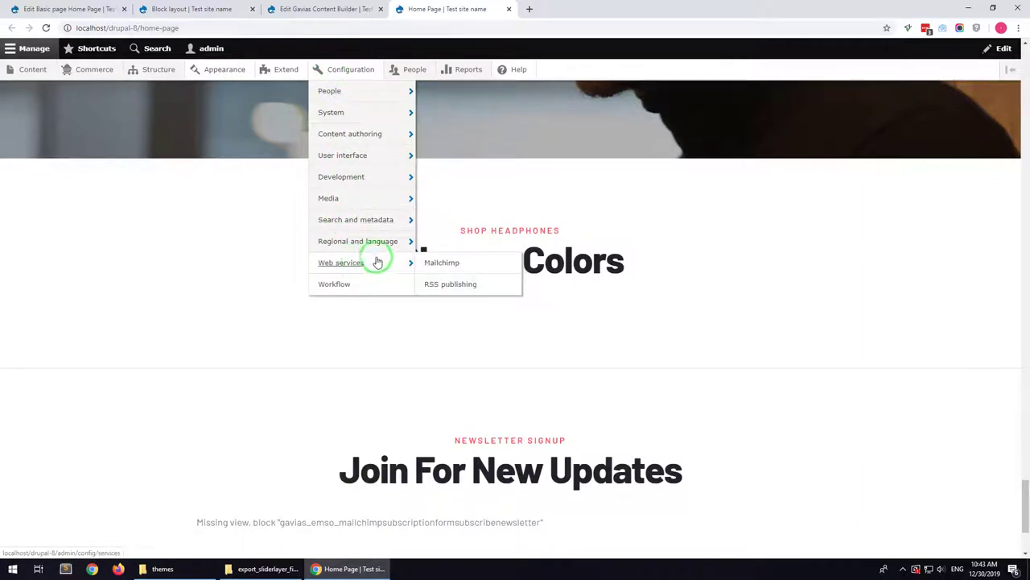
left_click(440, 264)
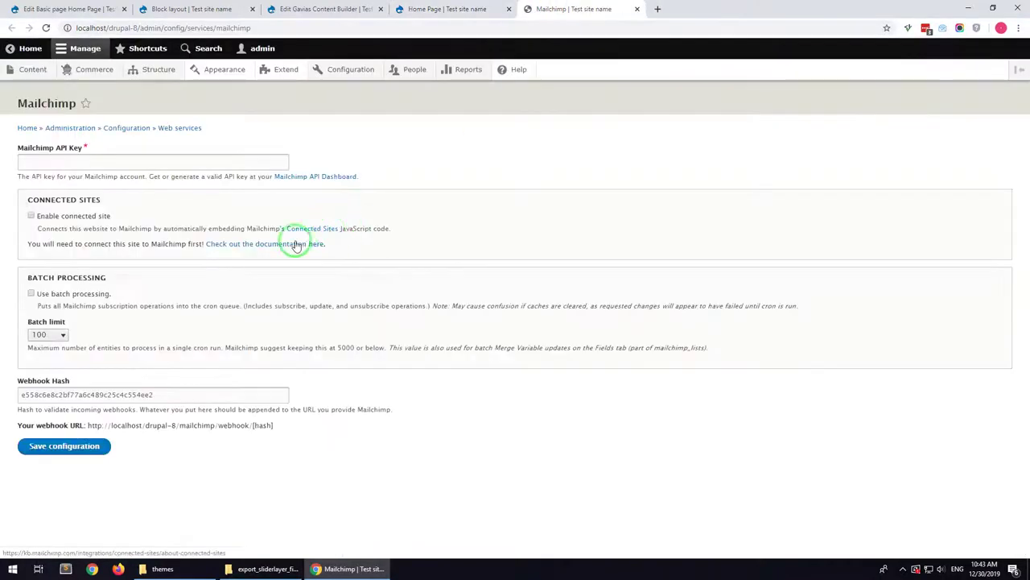
left_click(152, 165)
left_click(115, 183)
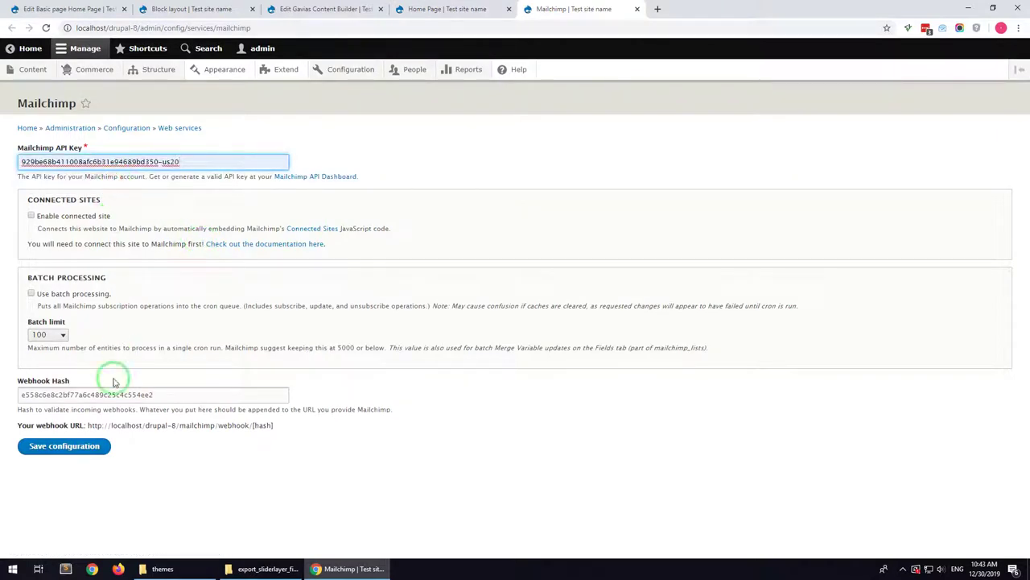
left_click(64, 447)
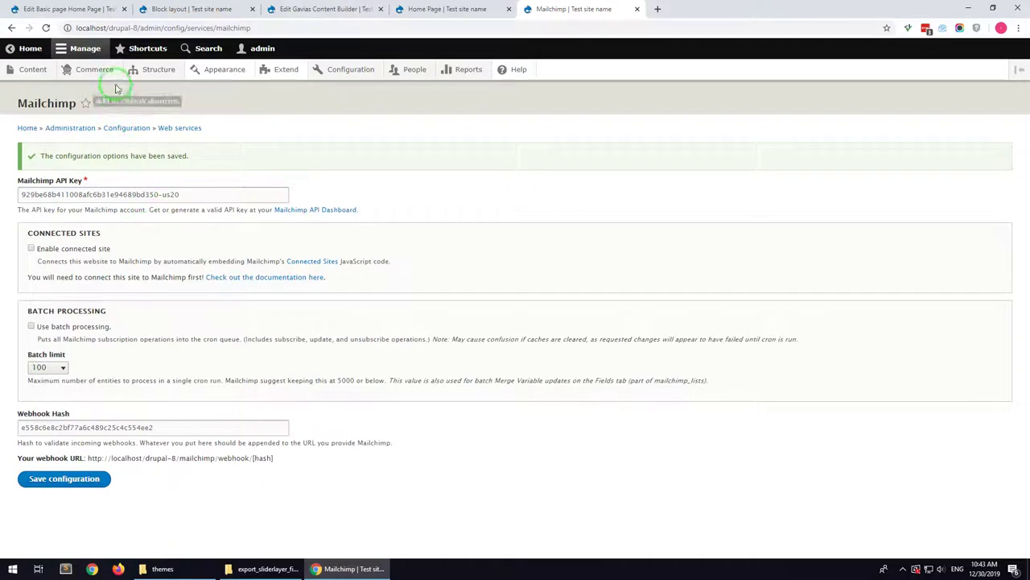
In the block layout, place the Mailchimp Subscription Form: Subscribe Newsletter block in the Other region with its title hidden, and save it.
mouse_move(168, 80)
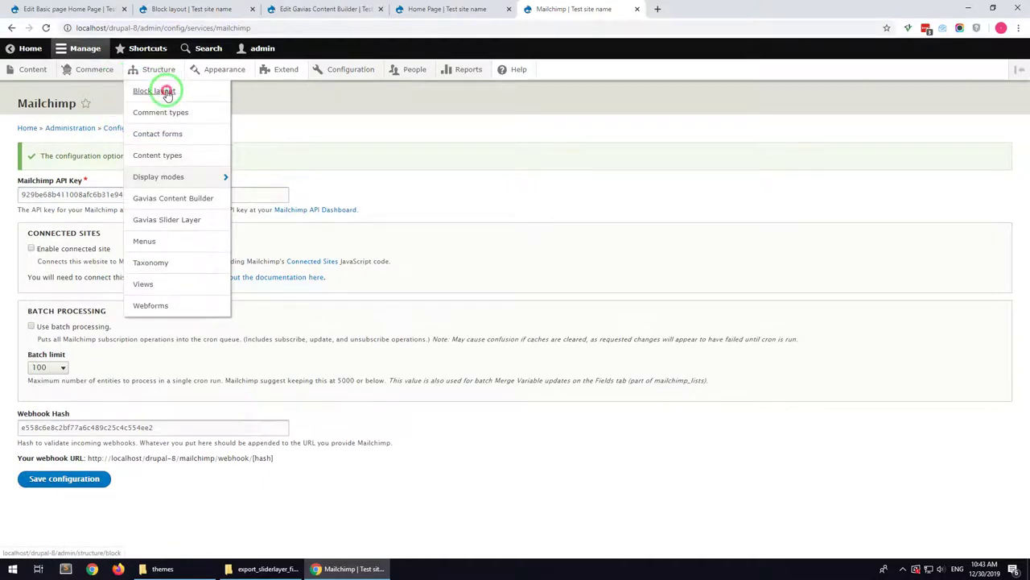
left_click(167, 91)
left_click_drag(1019, 68, 988, 481)
left_click(71, 331)
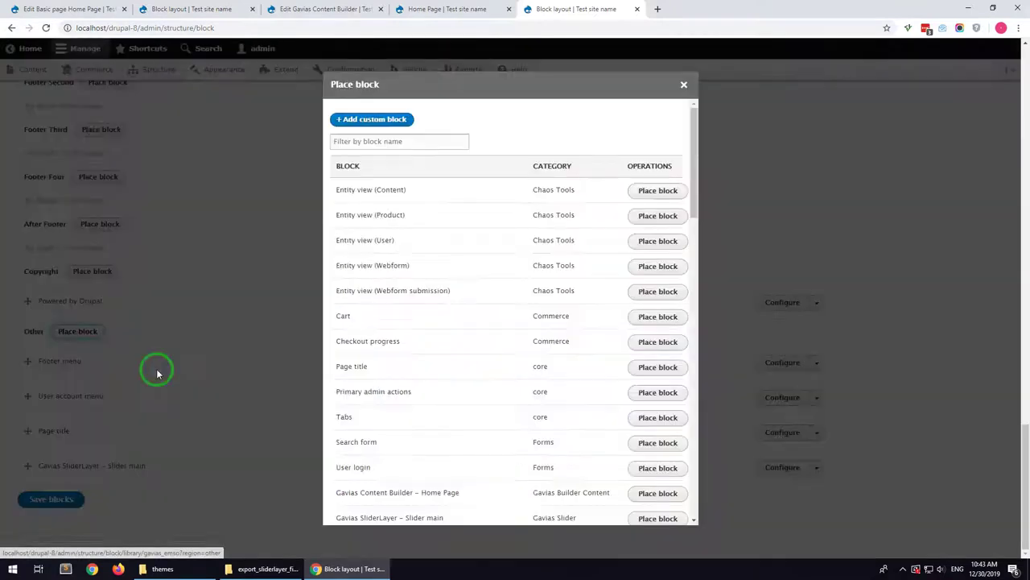
type("mai")
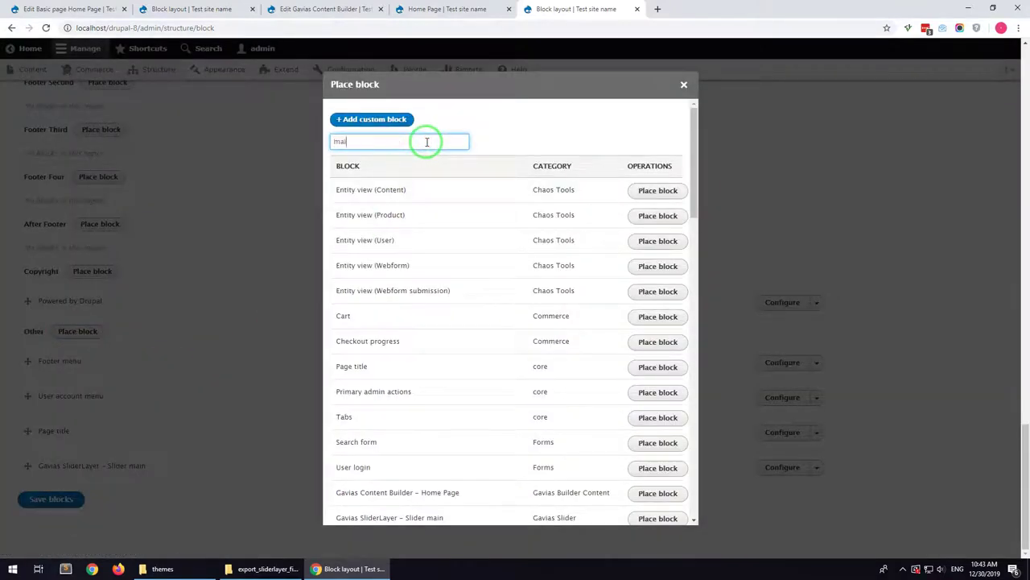
type("l")
left_click(641, 199)
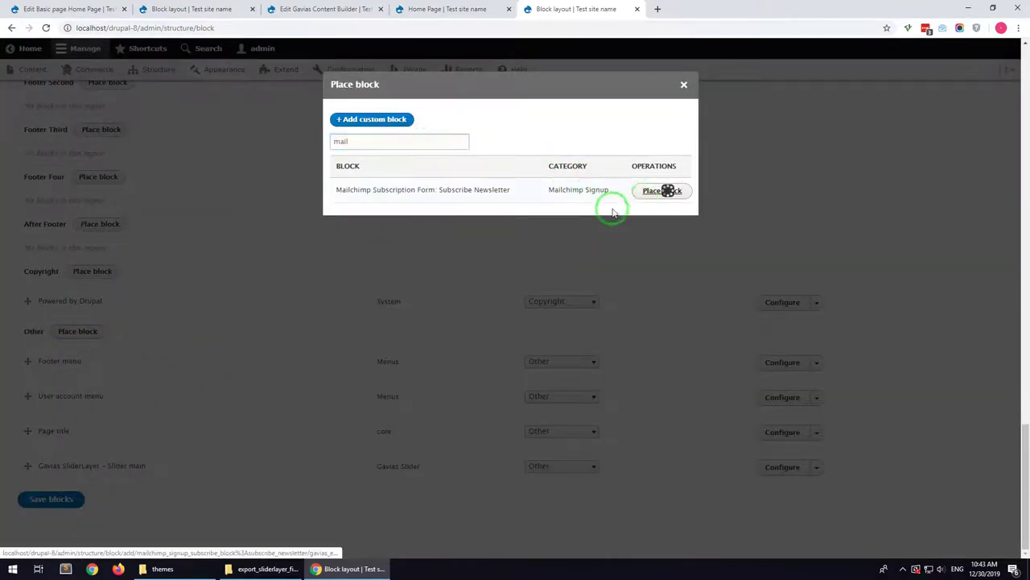
left_click(370, 188)
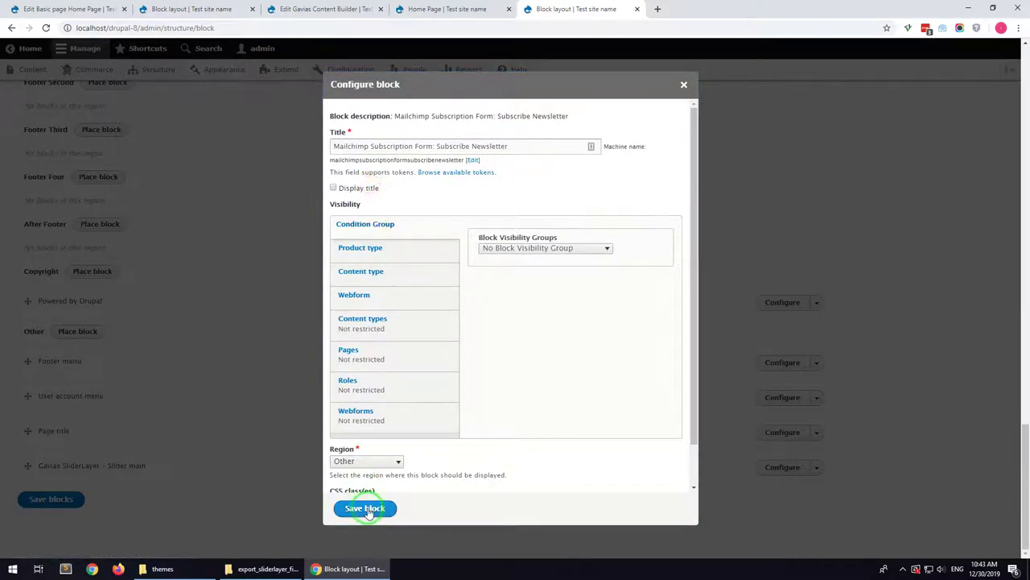
left_click(515, 153)
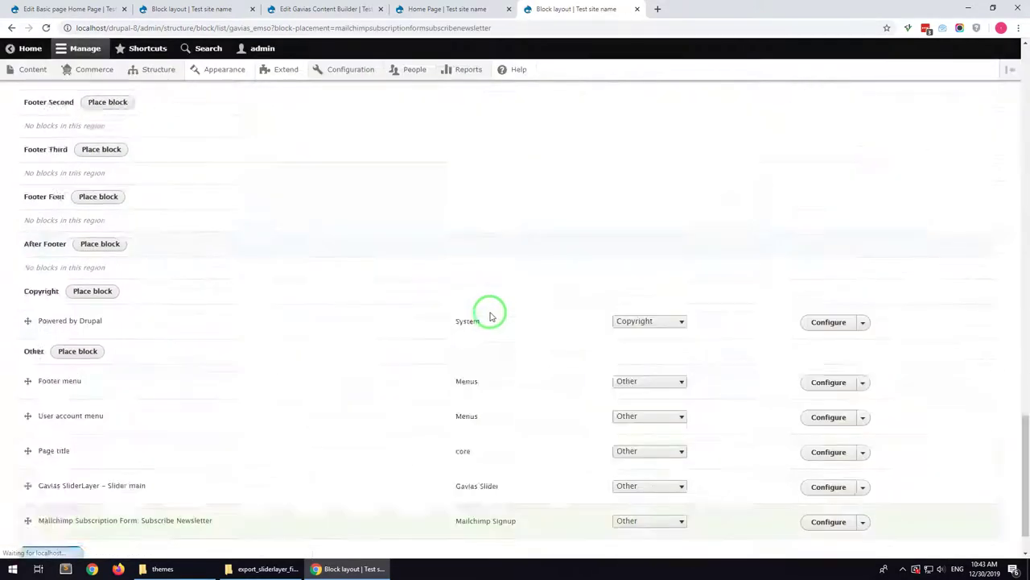
In the reloaded Home Page builder, set the Drupal Block under Join For New Updates to Mailchimp Subscription Form: Subscribe Newsletter and save the configuration.
left_click(421, 7)
left_click(338, 9)
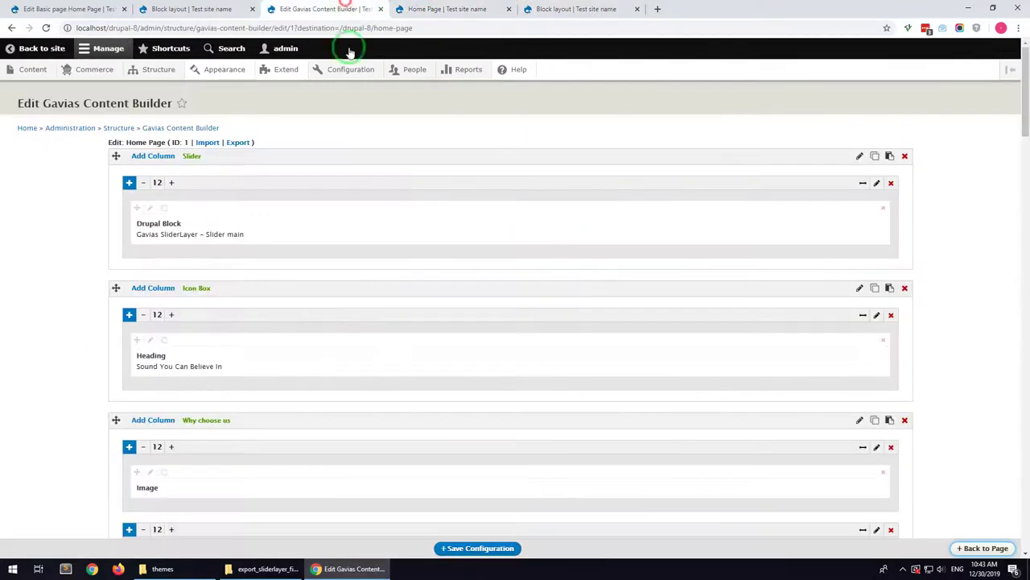
scroll(177, 173, "down", 3)
left_click(46, 28)
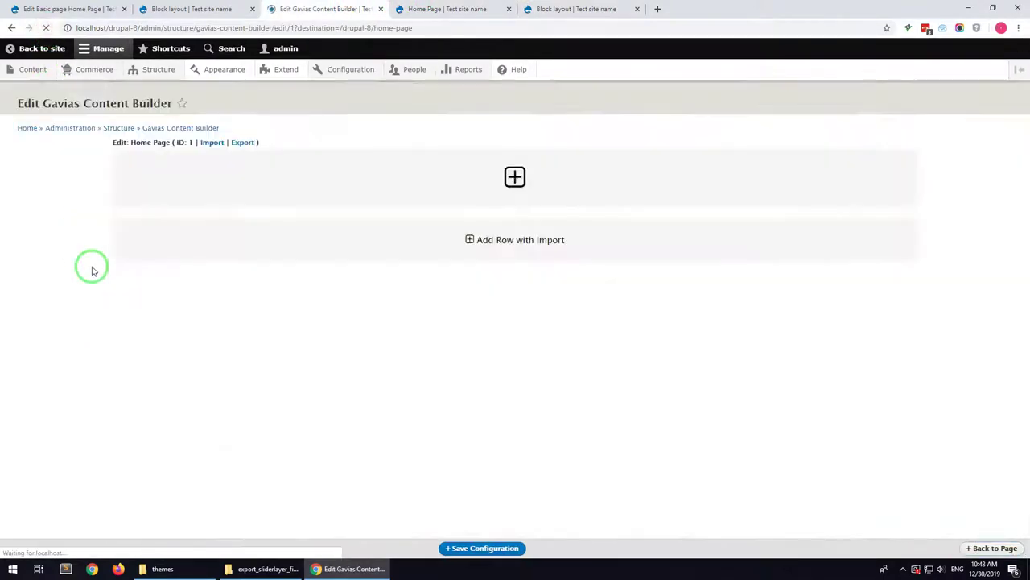
scroll(91, 271, "down", 10)
scroll(92, 271, "down", 8)
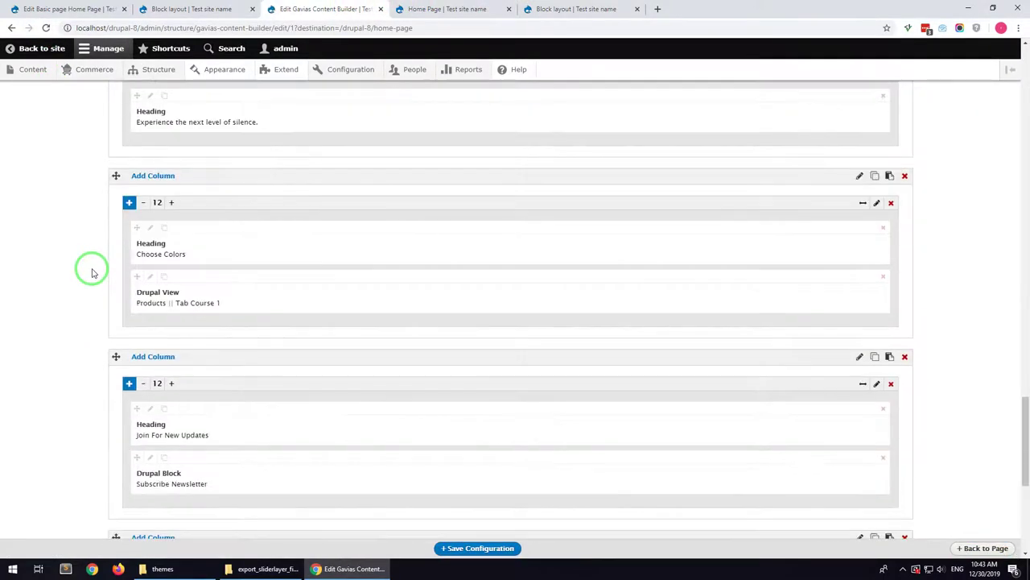
left_click(151, 188)
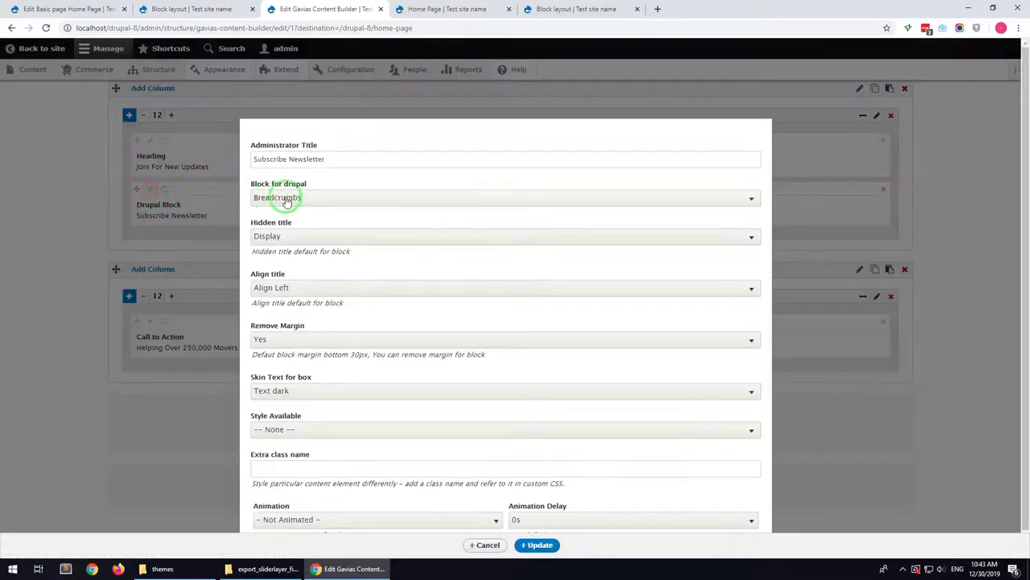
left_click(277, 197)
left_click(337, 307)
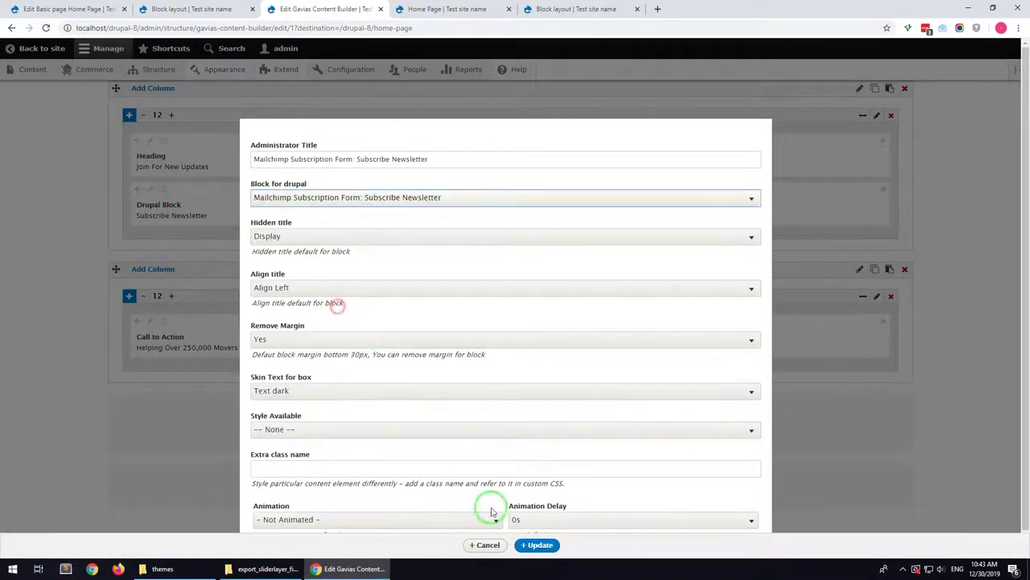
left_click(538, 545)
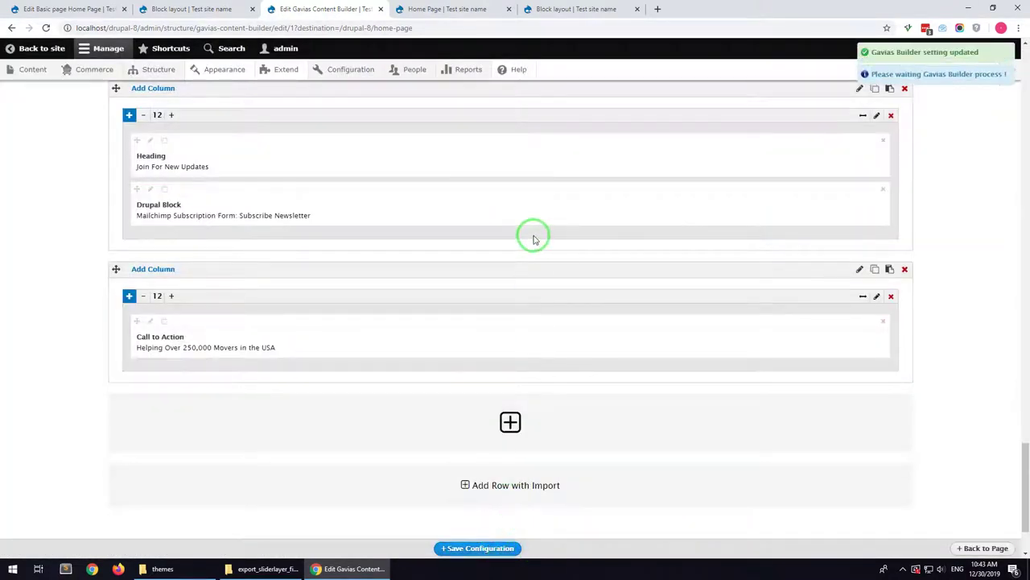
Return to the home page and reload it to check the newsletter signup section.
left_click(474, 6)
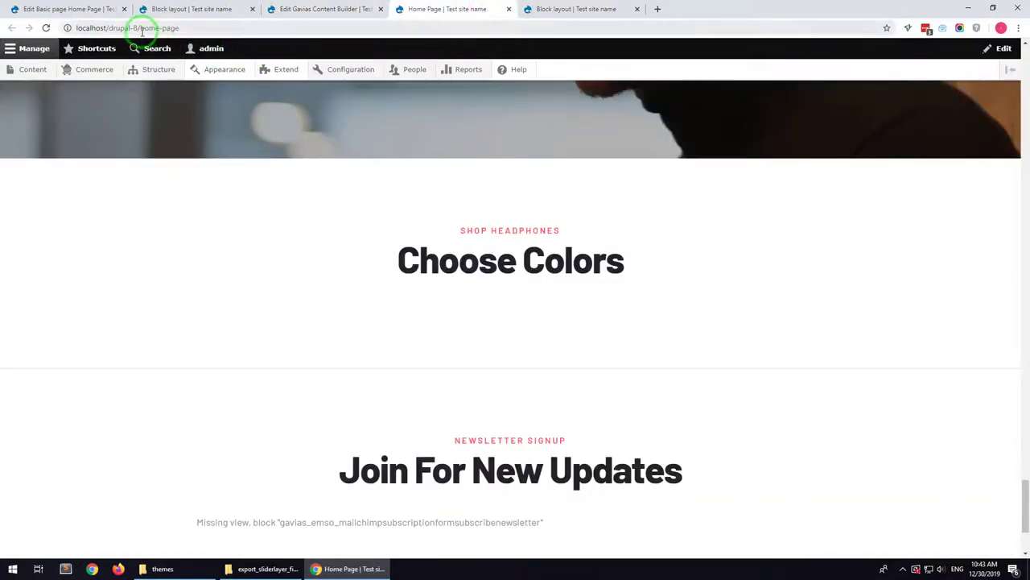
left_click_drag(138, 28, 245, 28)
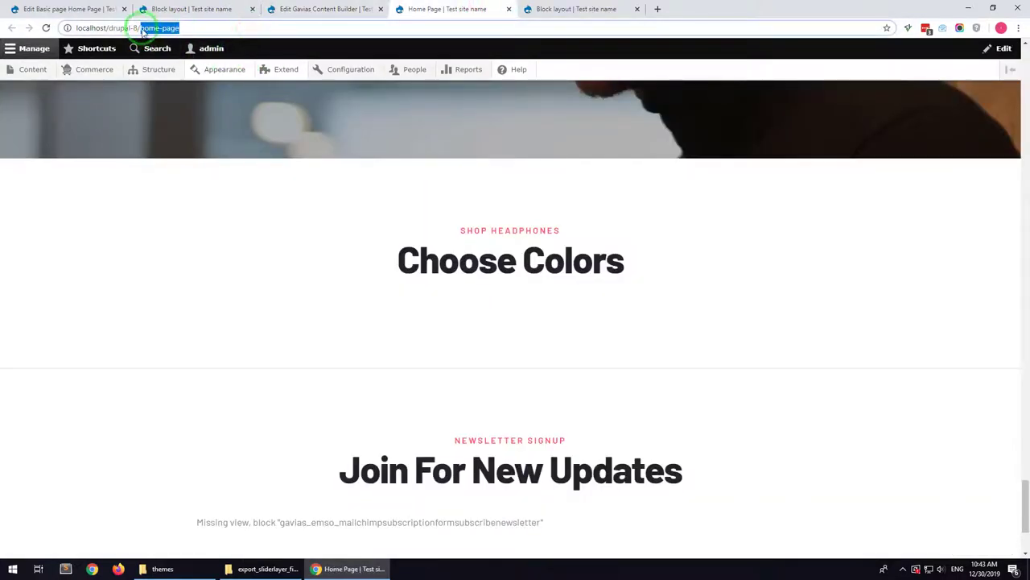
left_click(47, 29)
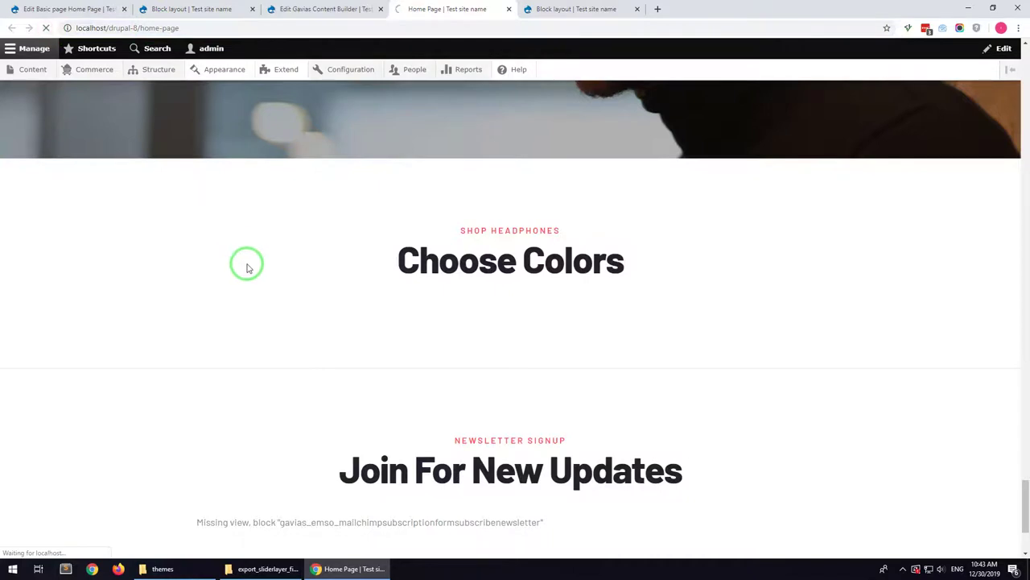